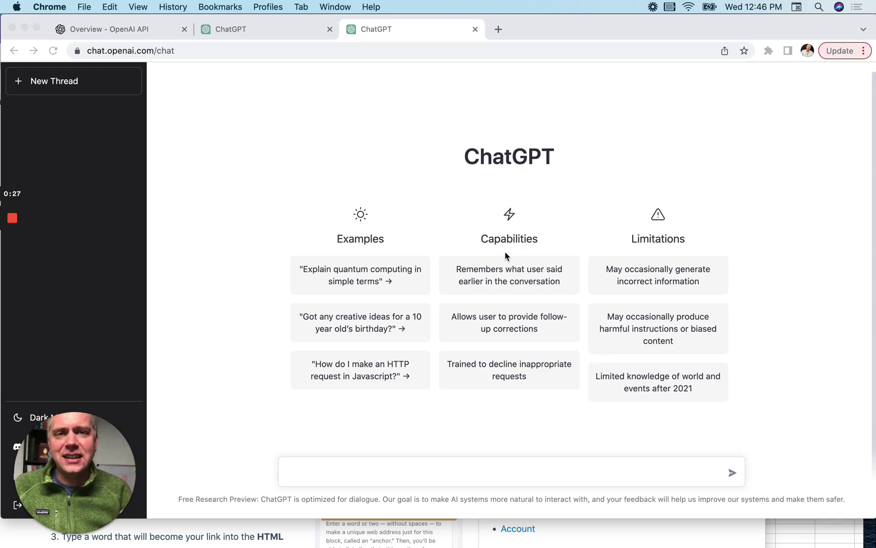
Switch to the SCAMPER conversation and scroll through its seven prompts applied to the communications course
{"action": "left_click", "coordinate": [283, 28]}
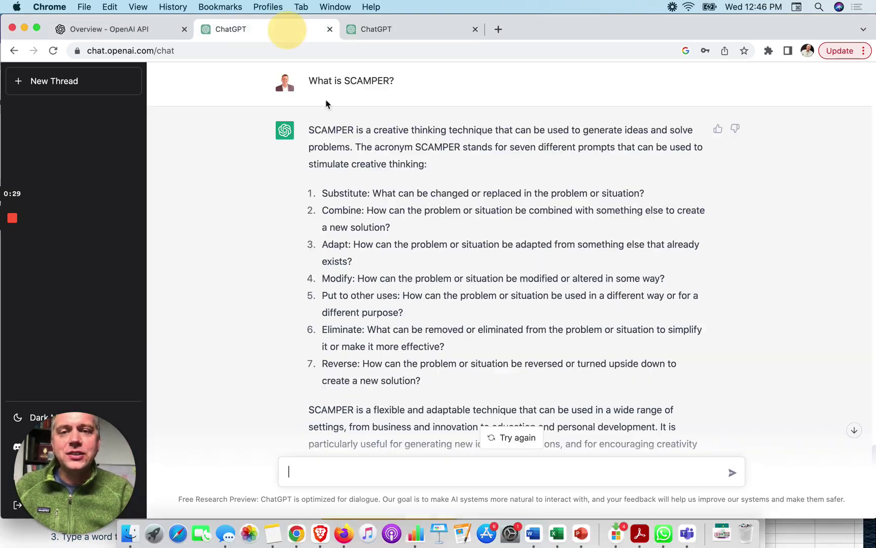
{"action": "scroll", "coordinate": [404, 213], "scroll_direction": "down", "scroll_amount": 2}
{"action": "scroll", "coordinate": [403, 215], "scroll_direction": "down", "scroll_amount": 10}
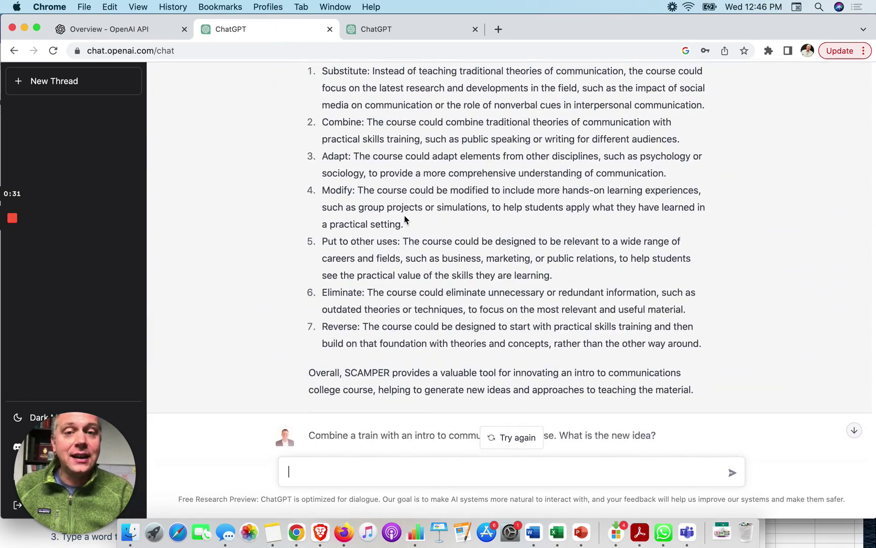
{"action": "scroll", "coordinate": [369, 227], "scroll_direction": "up", "scroll_amount": 6}
{"action": "scroll", "coordinate": [450, 254], "scroll_direction": "down", "scroll_amount": 4}
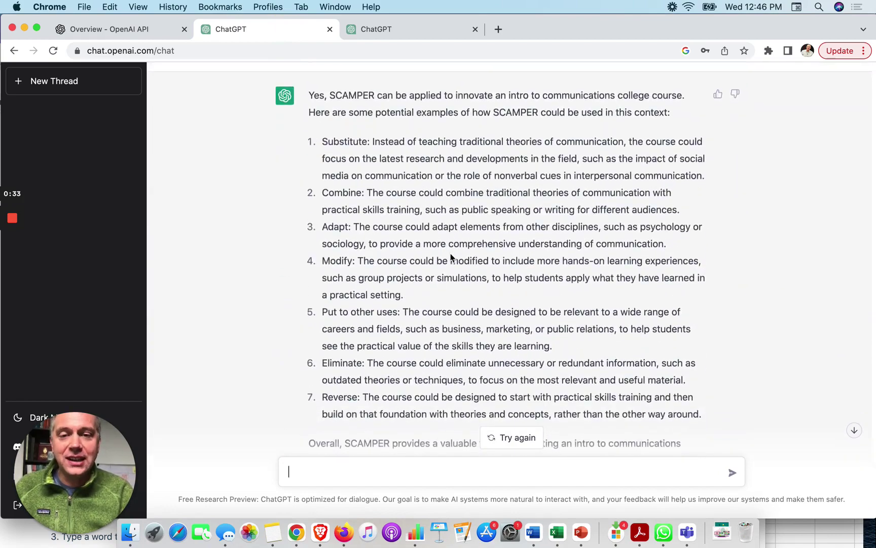
{"action": "scroll", "coordinate": [450, 254], "scroll_direction": "up", "scroll_amount": 9}
{"action": "scroll", "coordinate": [451, 257], "scroll_direction": "up", "scroll_amount": 2}
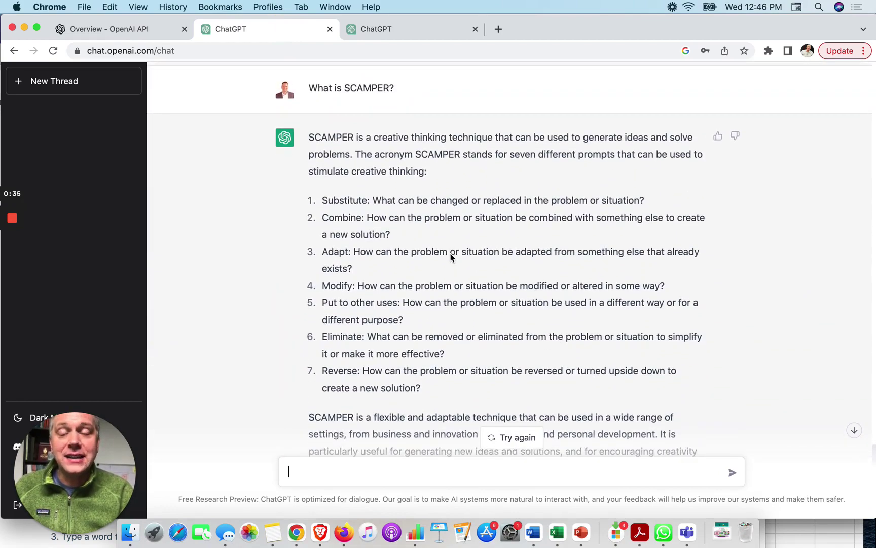
Bring Firefox forward, showing ChatGPT's page to log in with an OpenAI account
{"action": "left_click", "coordinate": [344, 532]}
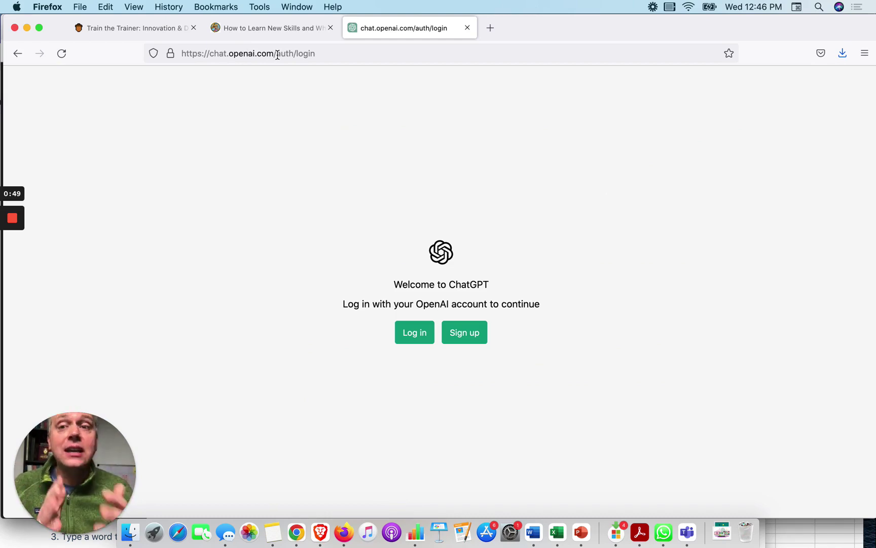
In Chrome, go from the OpenAI API overview to the Playground's empty prompt box
{"action": "left_click", "coordinate": [301, 532]}
{"action": "left_click", "coordinate": [147, 33]}
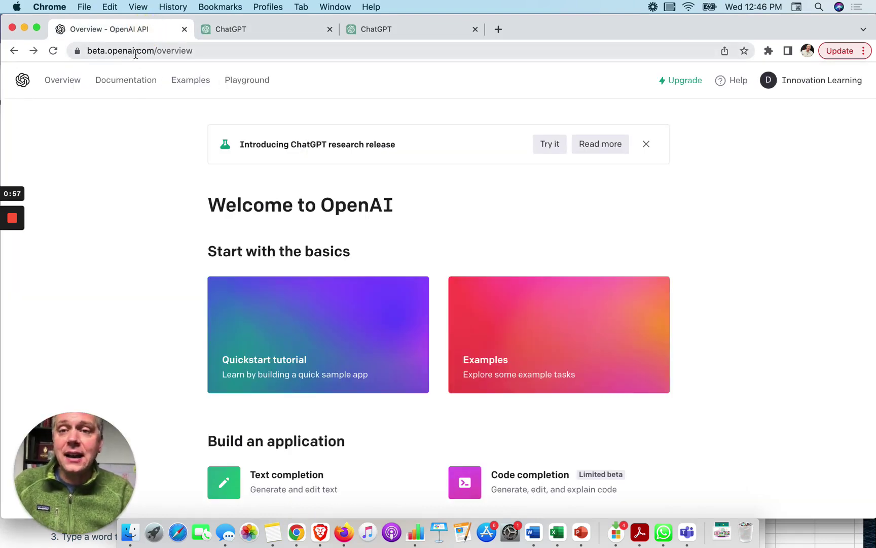
{"action": "scroll", "coordinate": [504, 269], "scroll_direction": "down", "scroll_amount": 2}
{"action": "scroll", "coordinate": [504, 270], "scroll_direction": "up", "scroll_amount": 2}
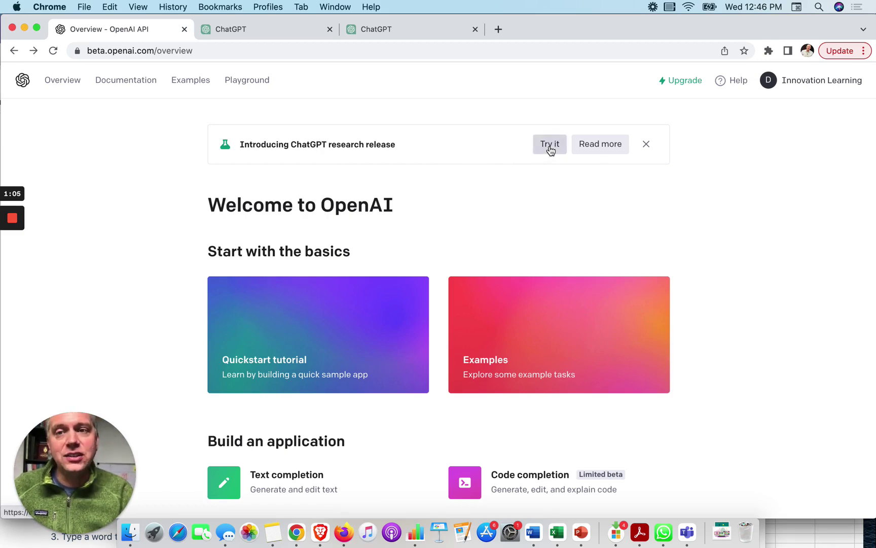
{"action": "left_click", "coordinate": [242, 84]}
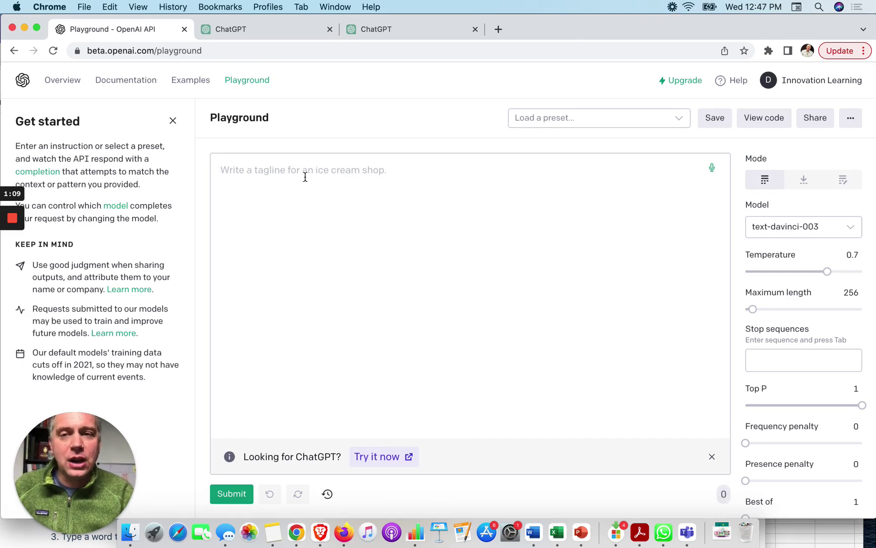
{"action": "left_click", "coordinate": [387, 180]}
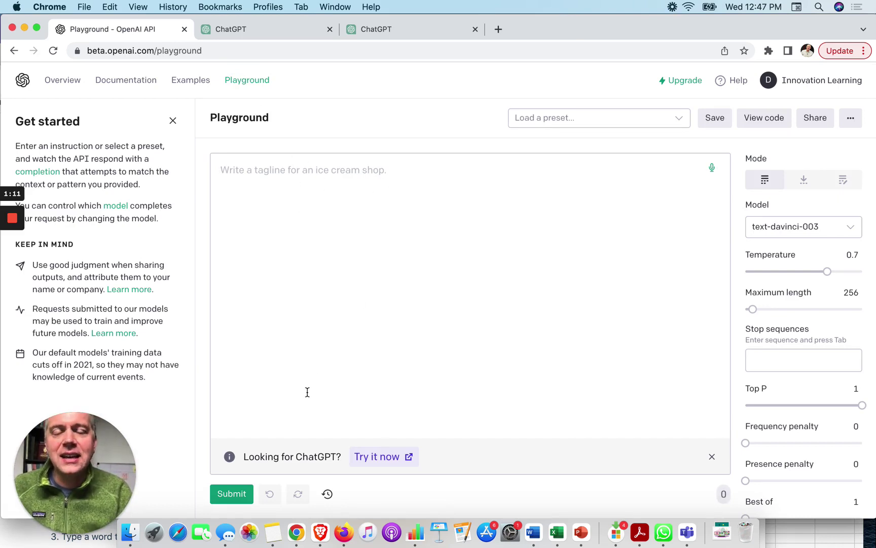
{"action": "left_click", "coordinate": [344, 532]}
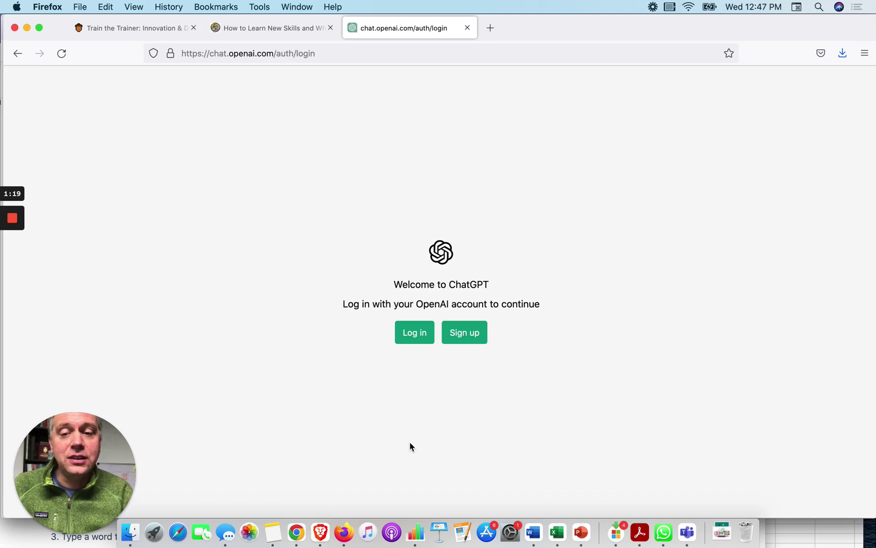
{"action": "left_click", "coordinate": [299, 532]}
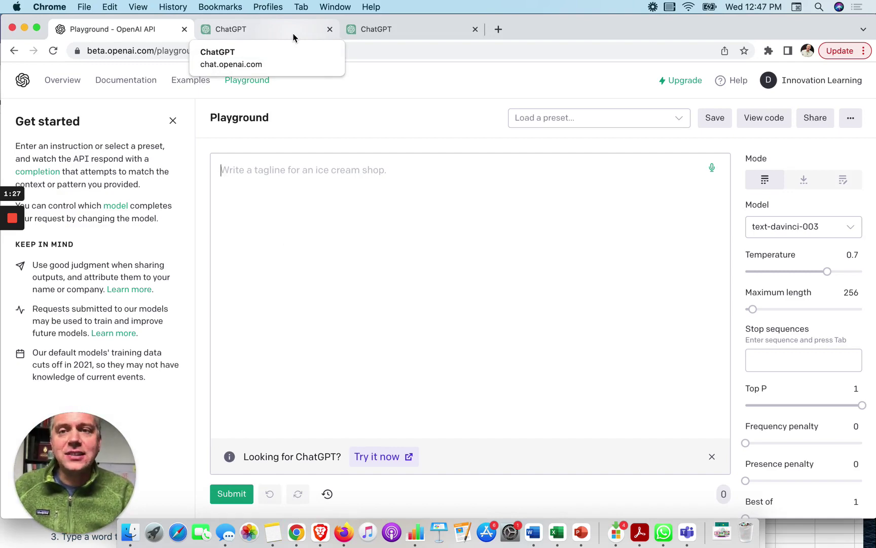
Return to Chrome's ChatGPT tab and read down the SCAMPER answer for the intro communications course
{"action": "left_click", "coordinate": [293, 38]}
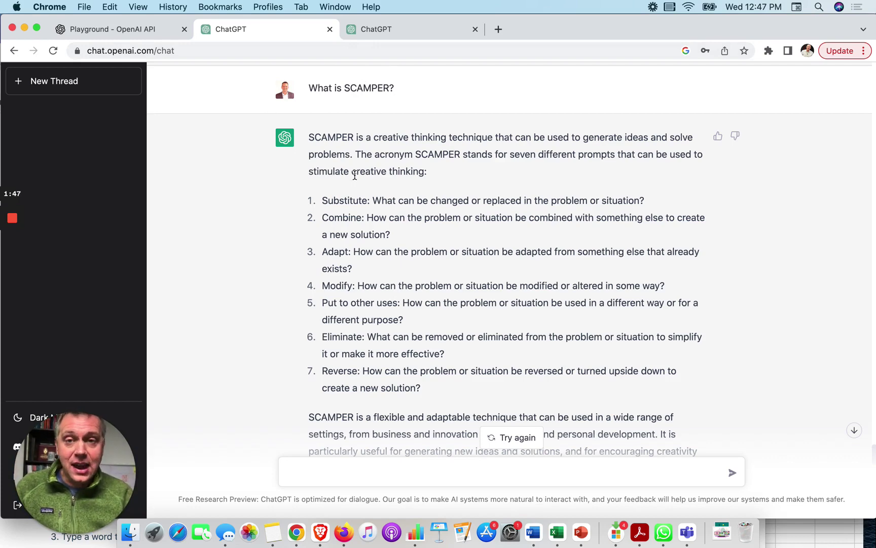
{"action": "scroll", "coordinate": [334, 175], "scroll_direction": "down", "scroll_amount": 1}
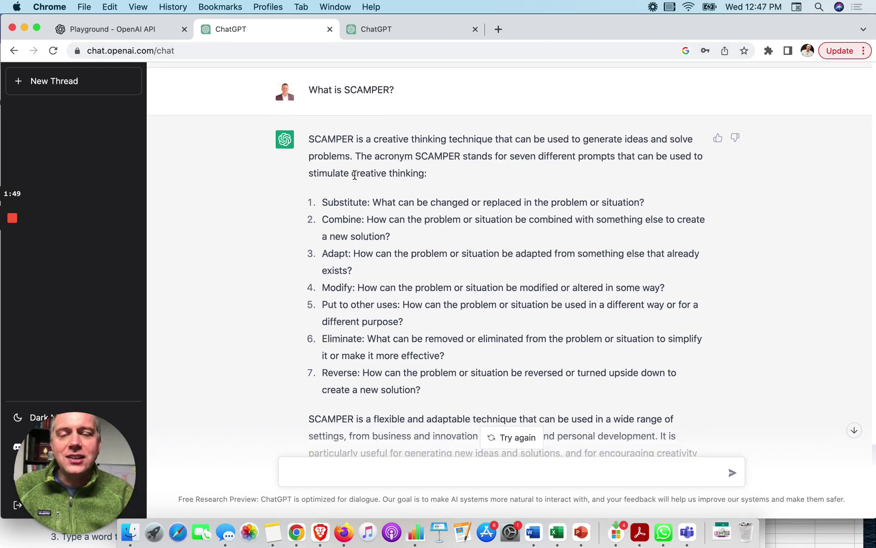
{"action": "scroll", "coordinate": [355, 121], "scroll_direction": "down", "scroll_amount": 1}
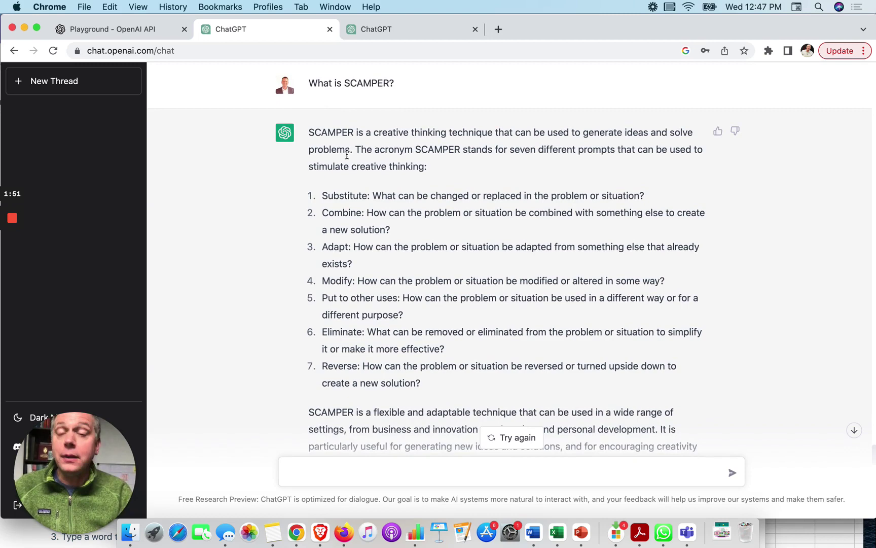
{"action": "scroll", "coordinate": [341, 146], "scroll_direction": "down", "scroll_amount": 2}
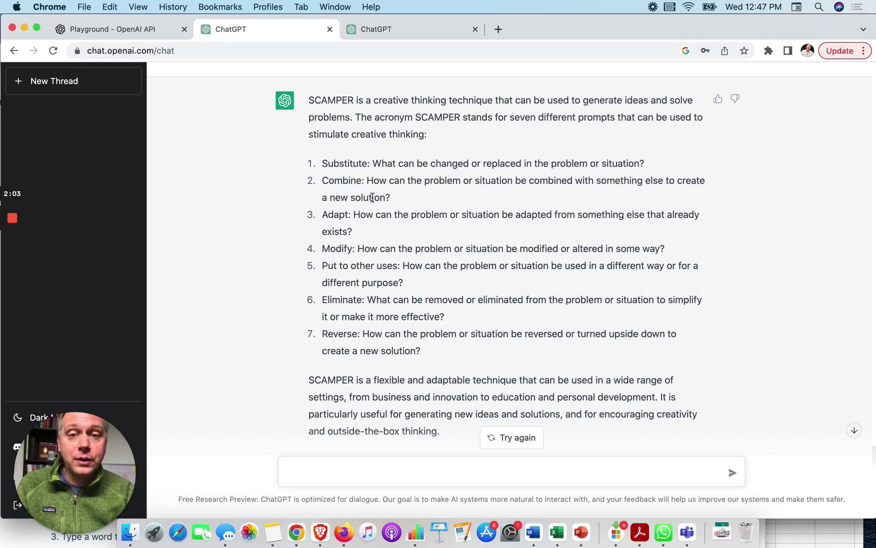
{"action": "scroll", "coordinate": [372, 196], "scroll_direction": "down", "scroll_amount": 1}
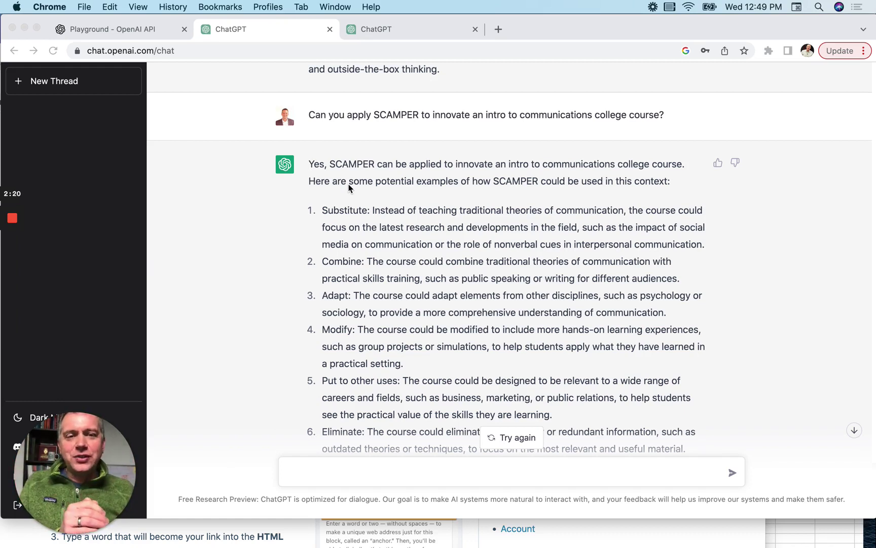
{"action": "scroll", "coordinate": [348, 187], "scroll_direction": "down", "scroll_amount": 1}
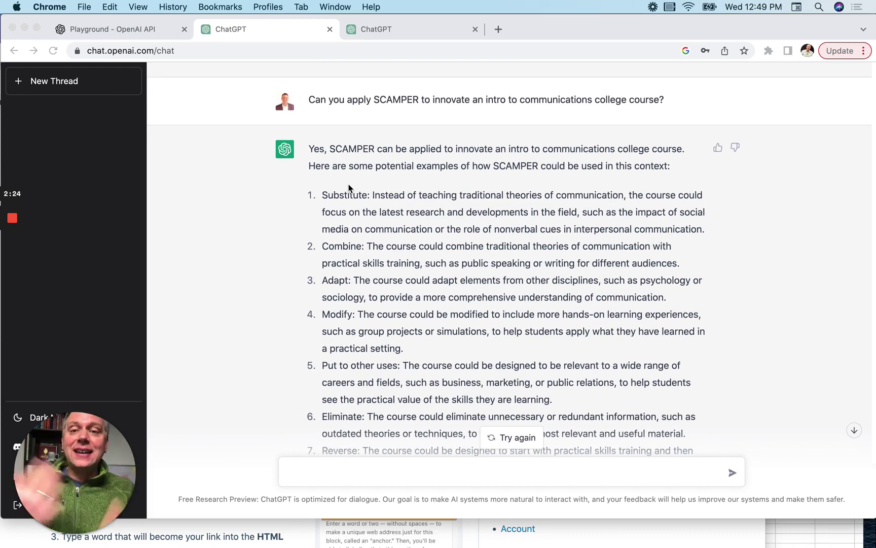
{"action": "scroll", "coordinate": [348, 187], "scroll_direction": "up", "scroll_amount": 1}
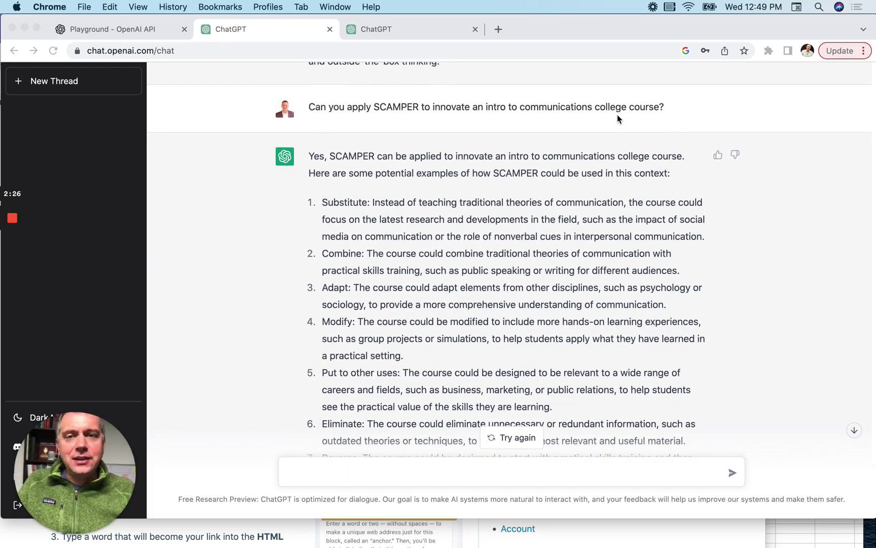
{"action": "scroll", "coordinate": [552, 227], "scroll_direction": "down", "scroll_amount": 2}
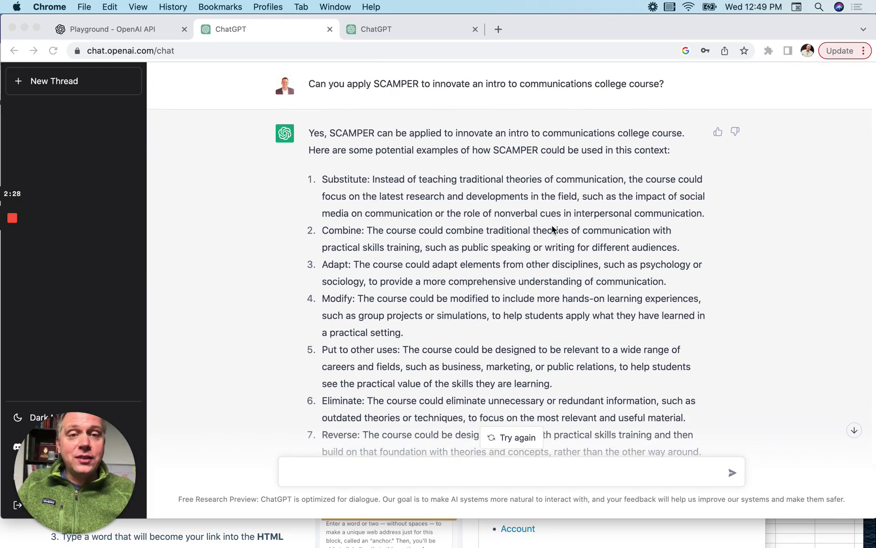
{"action": "scroll", "coordinate": [553, 229], "scroll_direction": "down", "scroll_amount": 3}
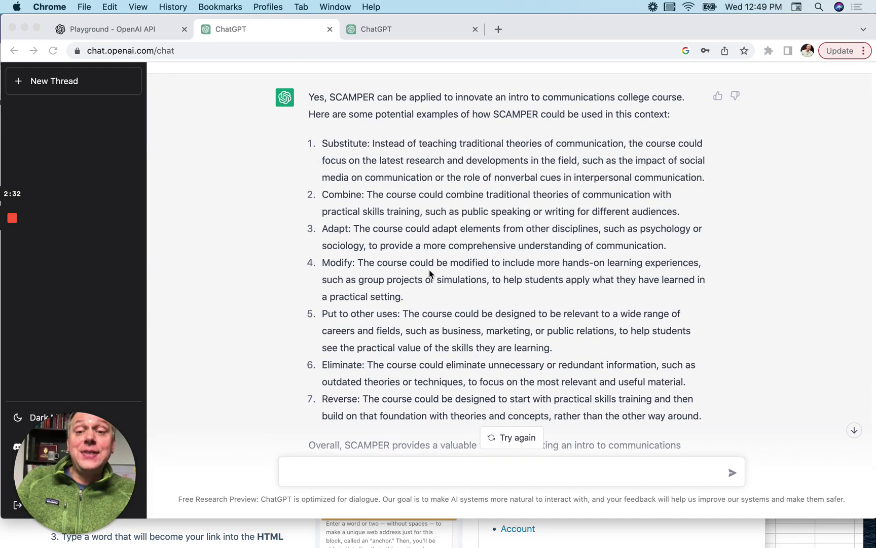
{"action": "scroll", "coordinate": [429, 274], "scroll_direction": "down", "scroll_amount": 3}
{"action": "scroll", "coordinate": [429, 274], "scroll_direction": "up", "scroll_amount": 1}
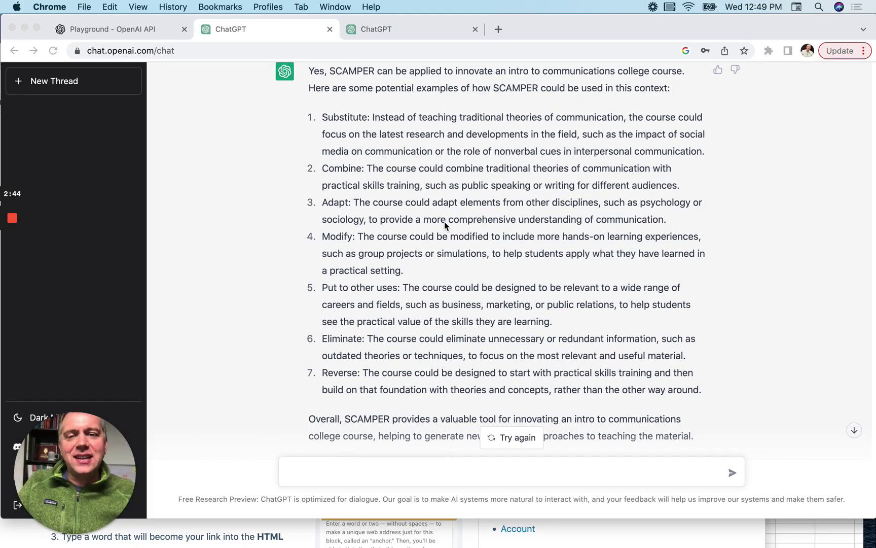
{"action": "scroll", "coordinate": [444, 225], "scroll_direction": "down", "scroll_amount": 7}
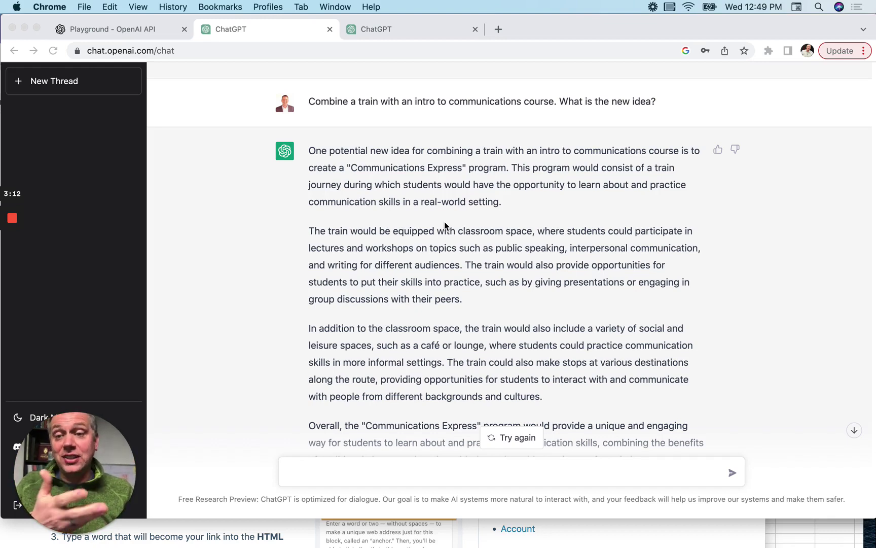
{"action": "scroll", "coordinate": [445, 225], "scroll_direction": "down", "scroll_amount": 2}
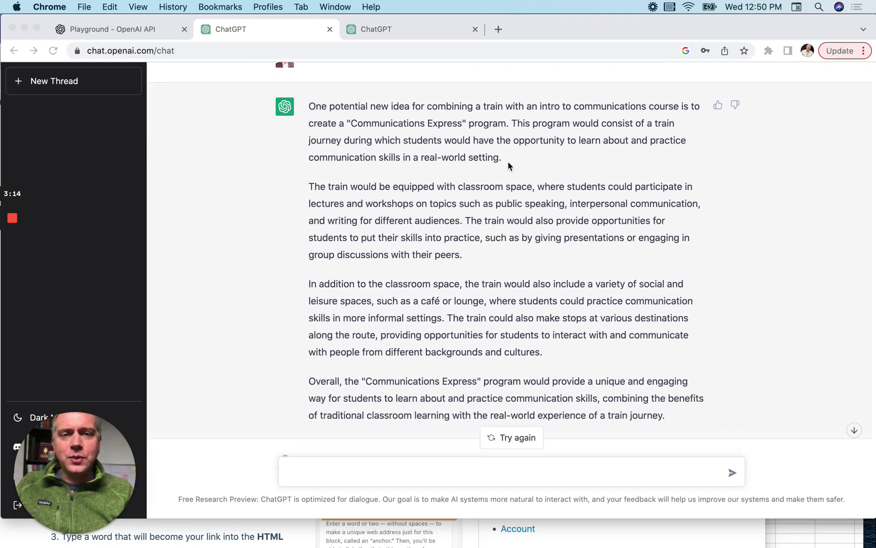
{"action": "scroll", "coordinate": [509, 166], "scroll_direction": "down", "scroll_amount": 1}
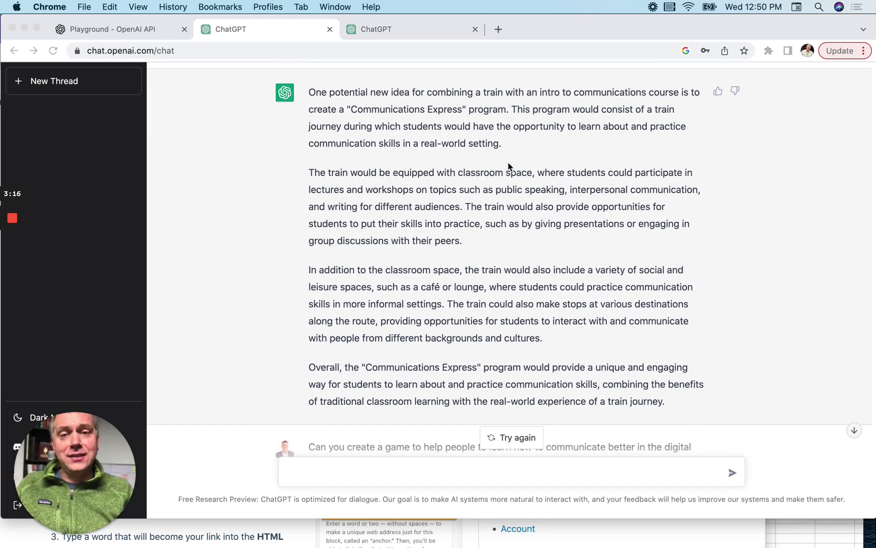
{"action": "scroll", "coordinate": [508, 166], "scroll_direction": "down", "scroll_amount": 3}
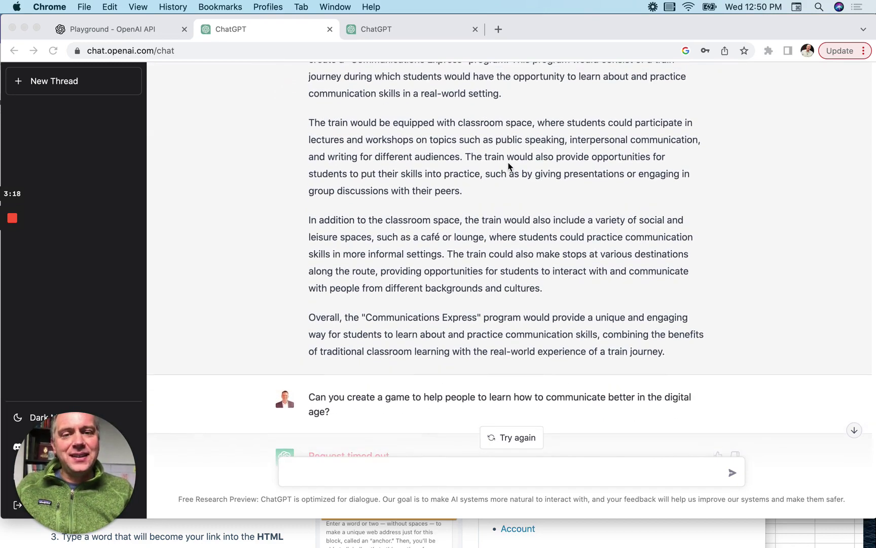
{"action": "scroll", "coordinate": [508, 165], "scroll_direction": "down", "scroll_amount": 1}
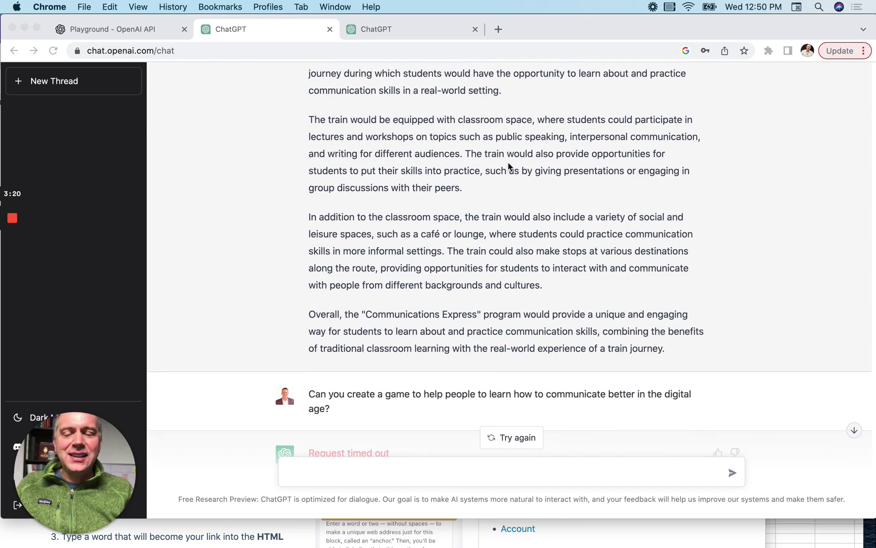
{"action": "scroll", "coordinate": [508, 162], "scroll_direction": "down", "scroll_amount": 3}
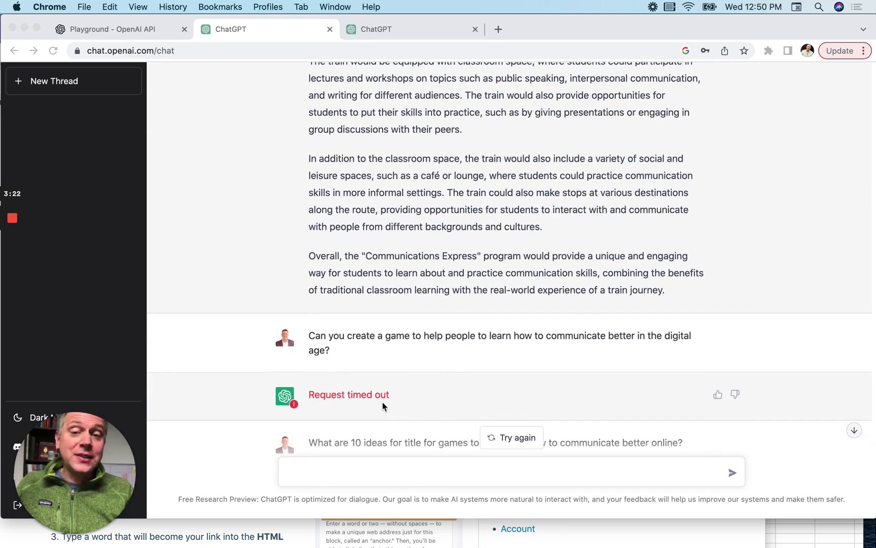
{"action": "scroll", "coordinate": [383, 400], "scroll_direction": "down", "scroll_amount": 4}
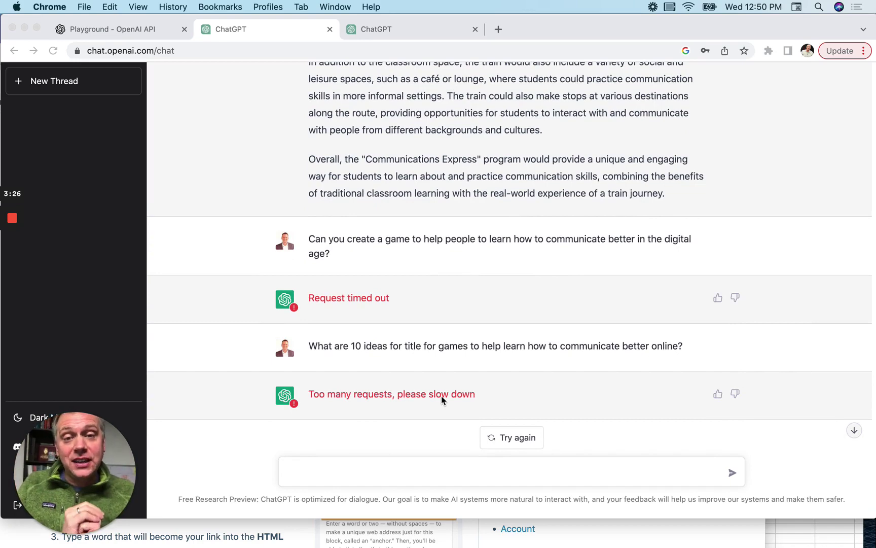
{"action": "scroll", "coordinate": [440, 396], "scroll_direction": "up", "scroll_amount": 2}
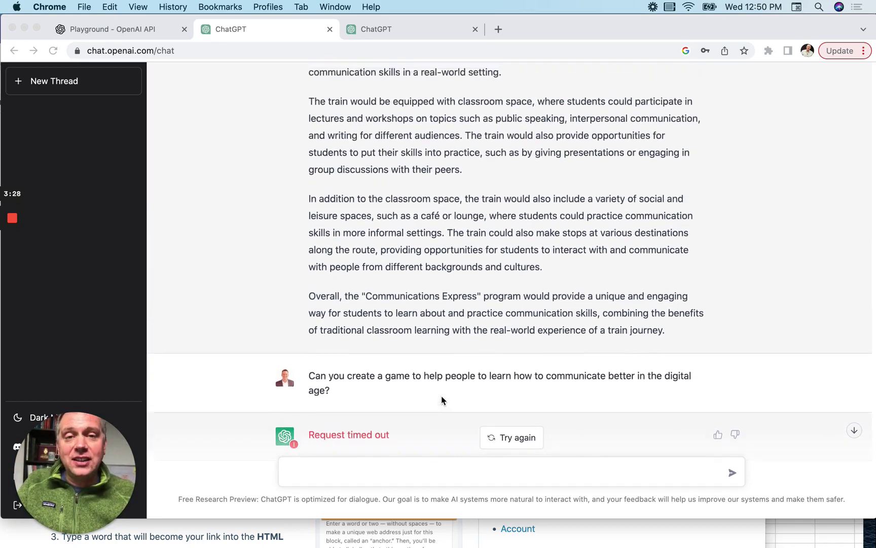
{"action": "scroll", "coordinate": [440, 395], "scroll_direction": "up", "scroll_amount": 5}
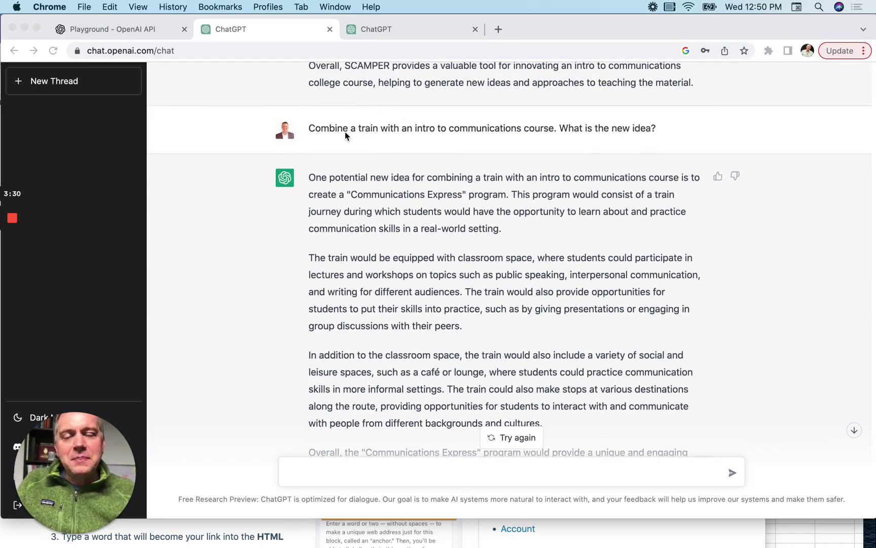
In the empty chat, ask 'How might Steve jobs teach a communications course?'
{"action": "key", "text": "ctrl+Tab"}
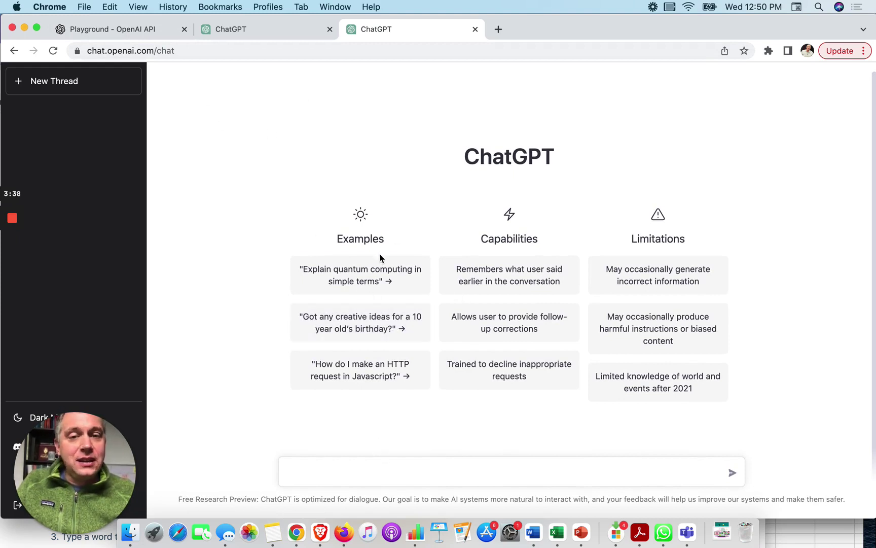
{"action": "left_click", "coordinate": [458, 479]}
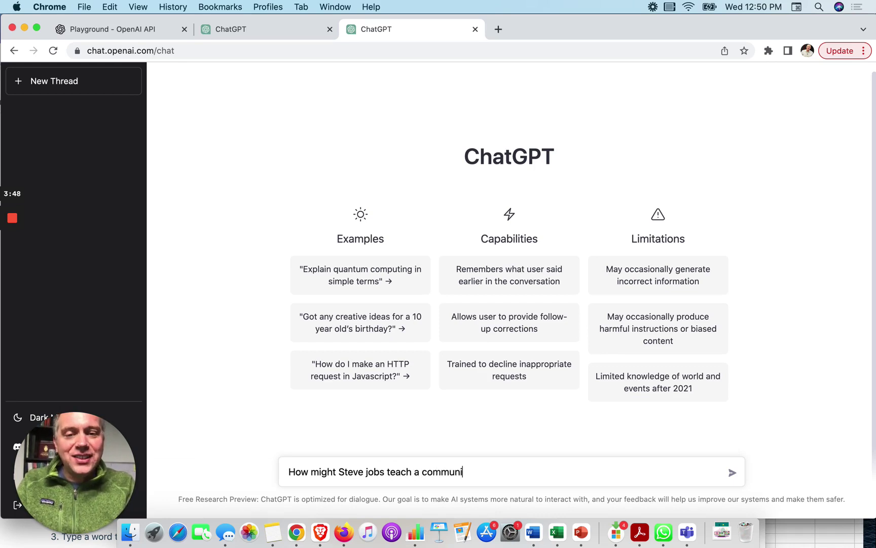
{"action": "type", "text": "course?"}
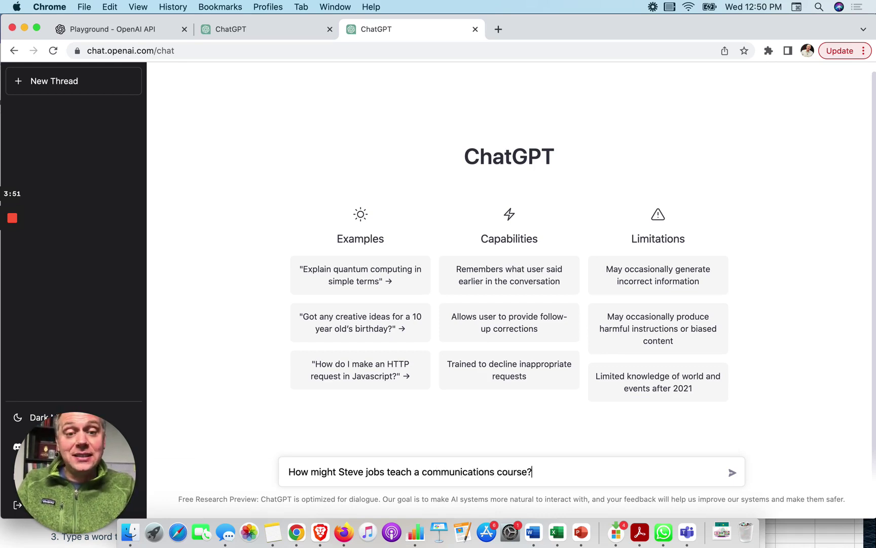
{"action": "key", "text": "Return"}
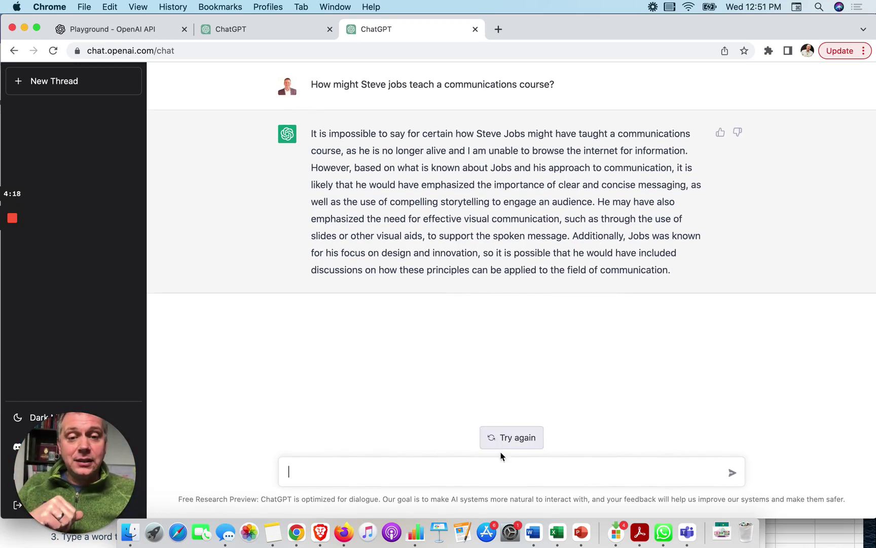
Ask 'How might Socrates teach a communications course on a train?'
{"action": "left_click", "coordinate": [494, 467]}
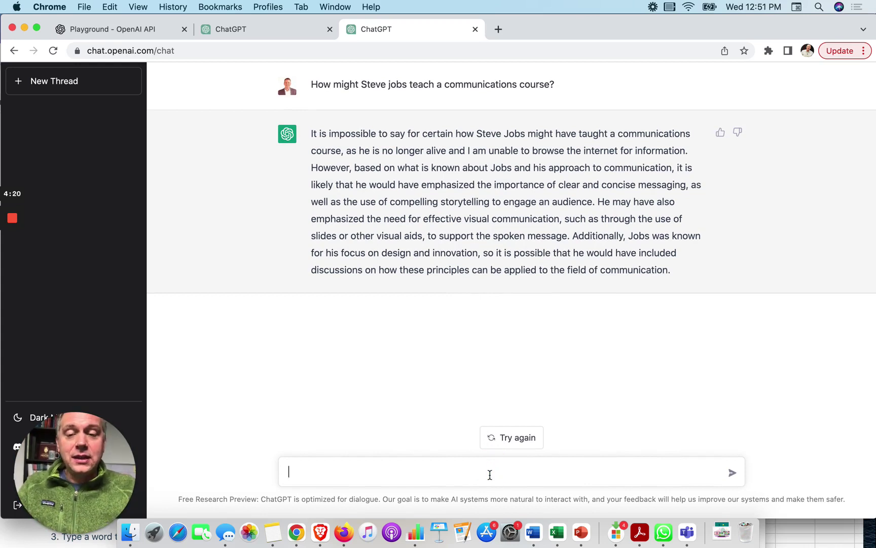
{"action": "type", "text": "How might Socrates teach a commu"}
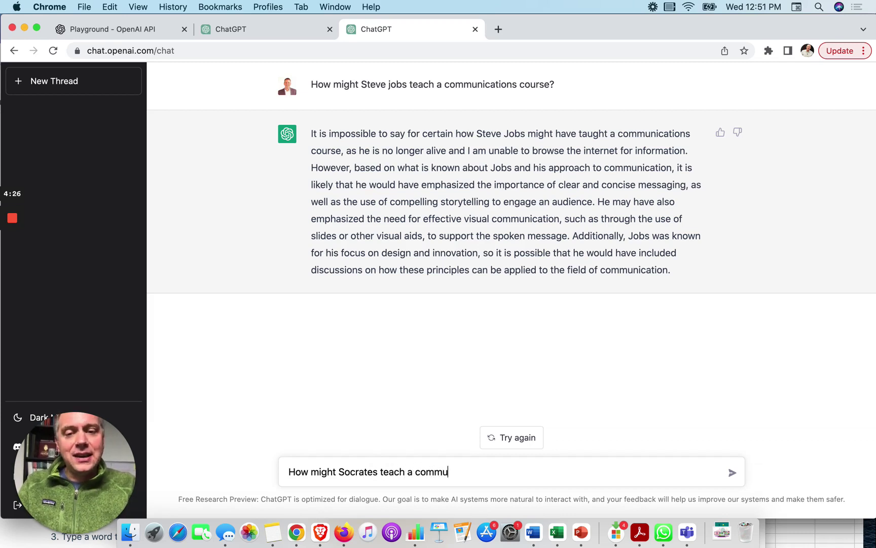
{"action": "type", "text": "ions course on a train?"}
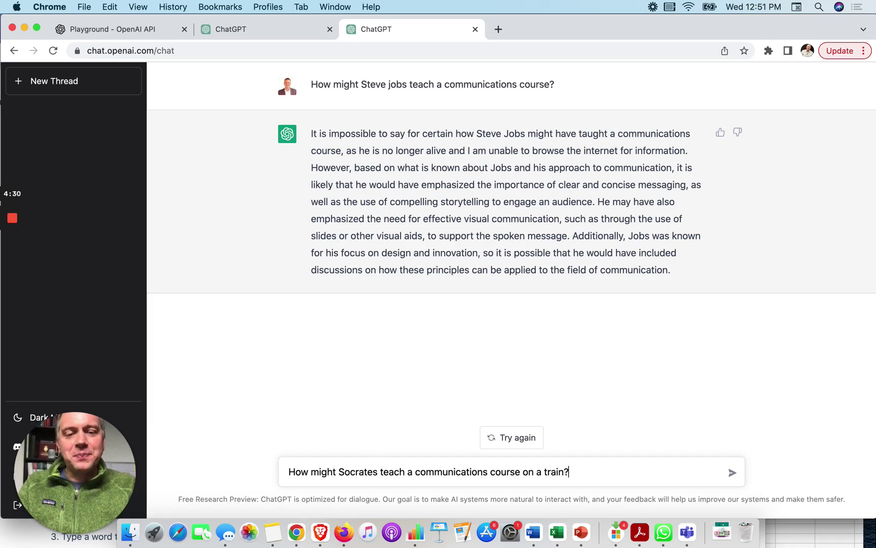
{"action": "key", "text": "Return"}
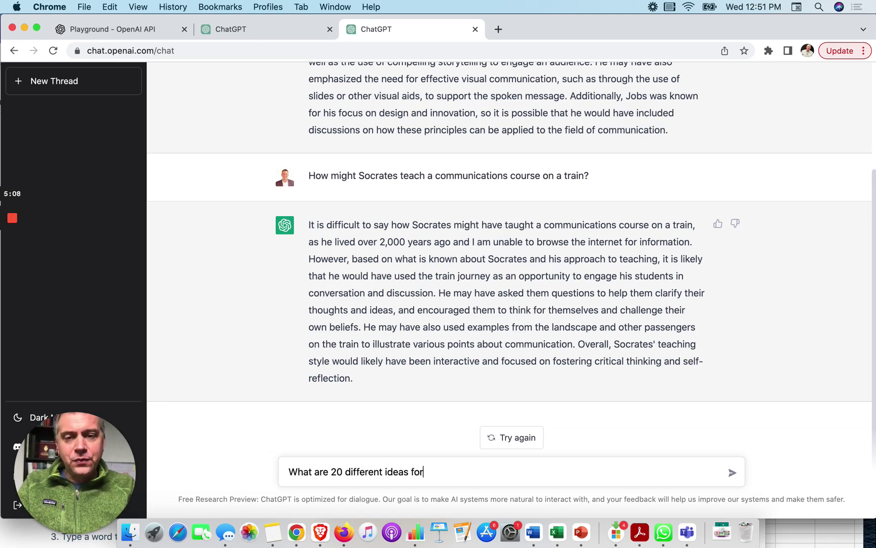
Send 'What are 20 different ideas for new games to teach communications?'
{"action": "type", "text": "ew games"}
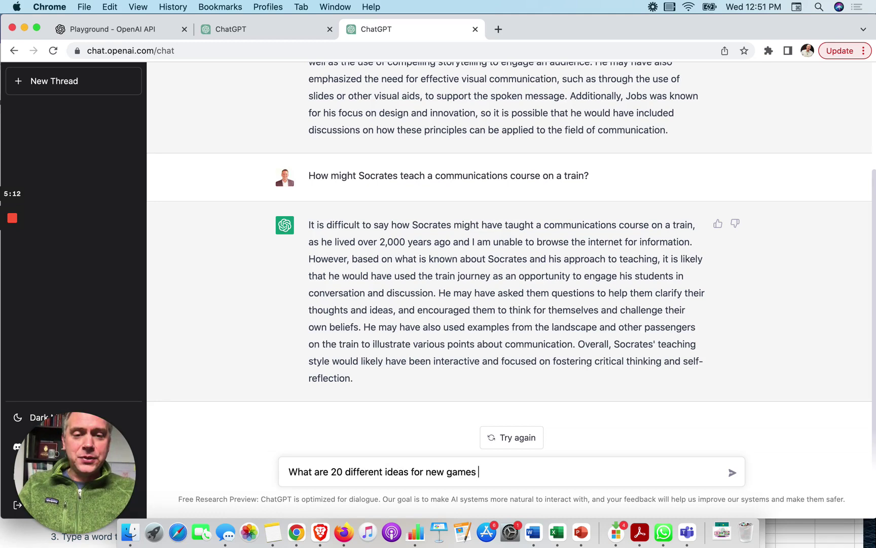
{"action": "type", "text": " to teach "}
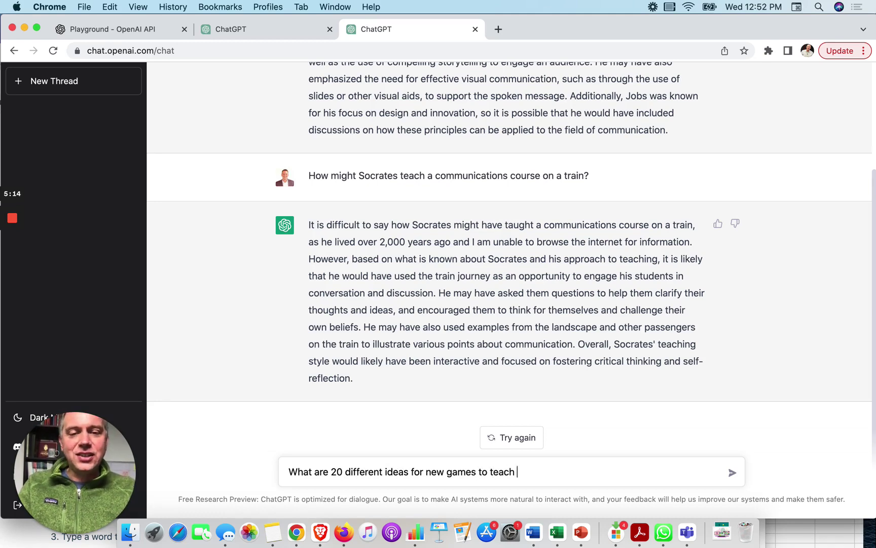
{"action": "type", "text": "comm"}
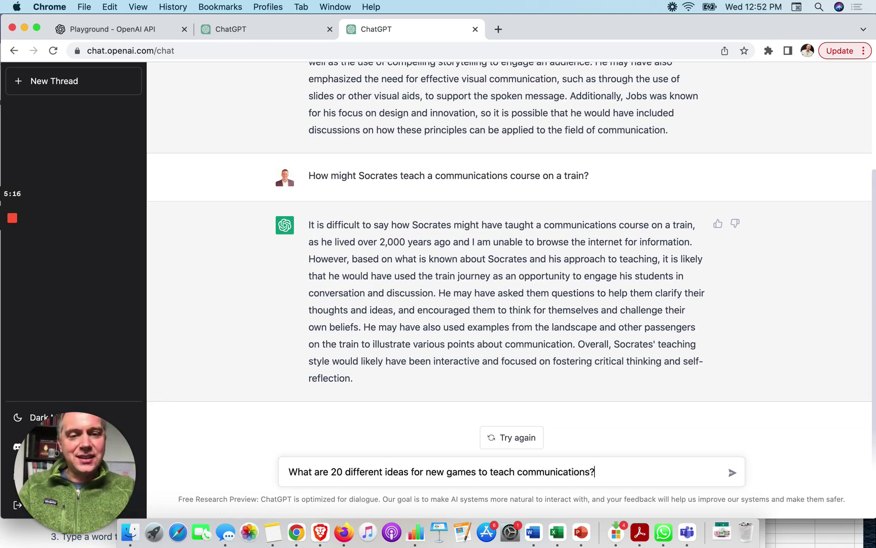
{"action": "type", "text": "unications?"}
{"action": "key", "text": "Return"}
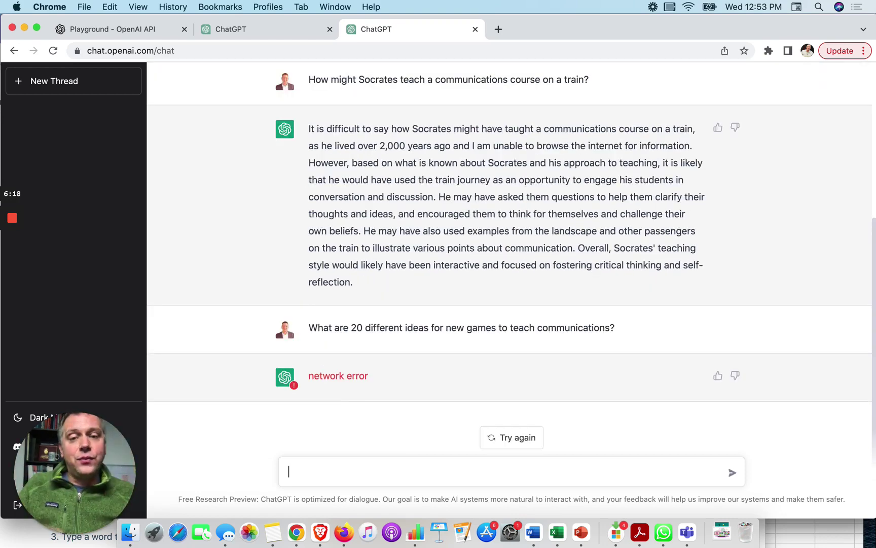
Start a new thread, then switch to the chat listing 7 communication games ending with Elevator Pitch
{"action": "scroll", "coordinate": [553, 305], "scroll_direction": "up", "scroll_amount": 1}
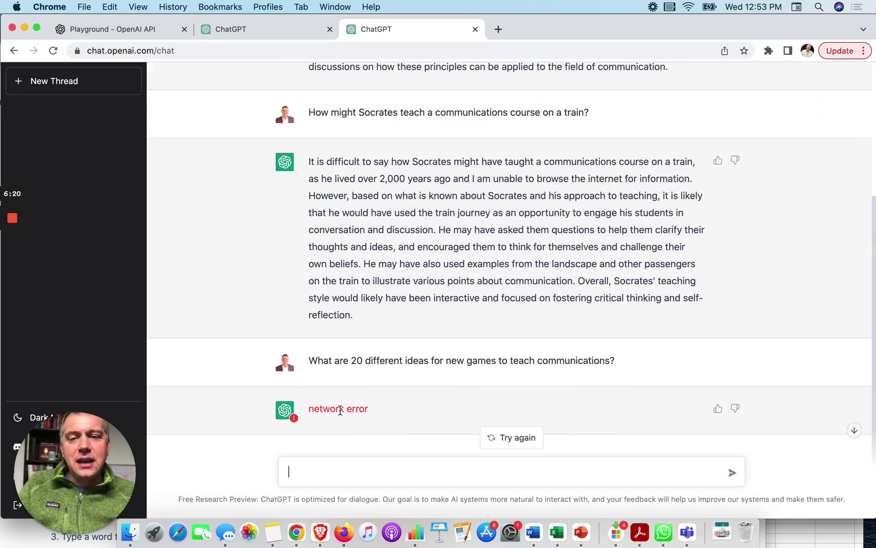
{"action": "mouse_move", "coordinate": [20, 224]}
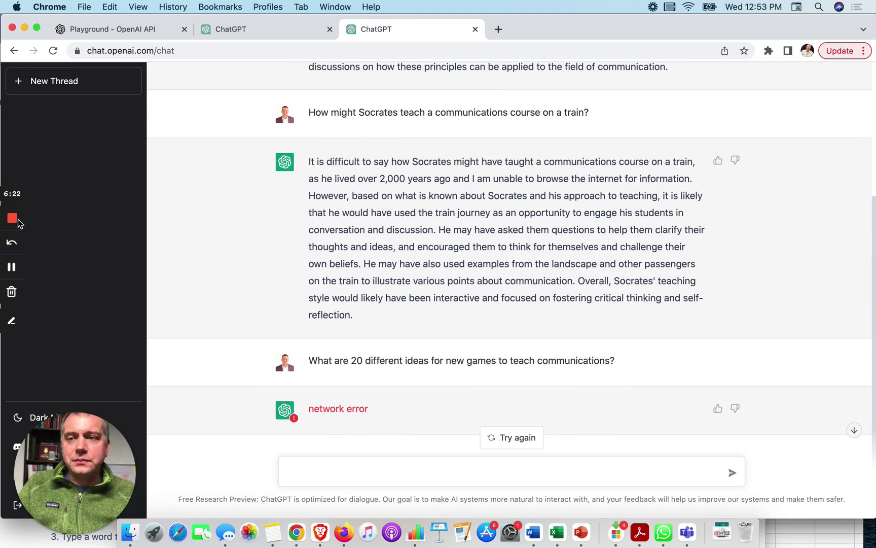
{"action": "left_click", "coordinate": [13, 267]}
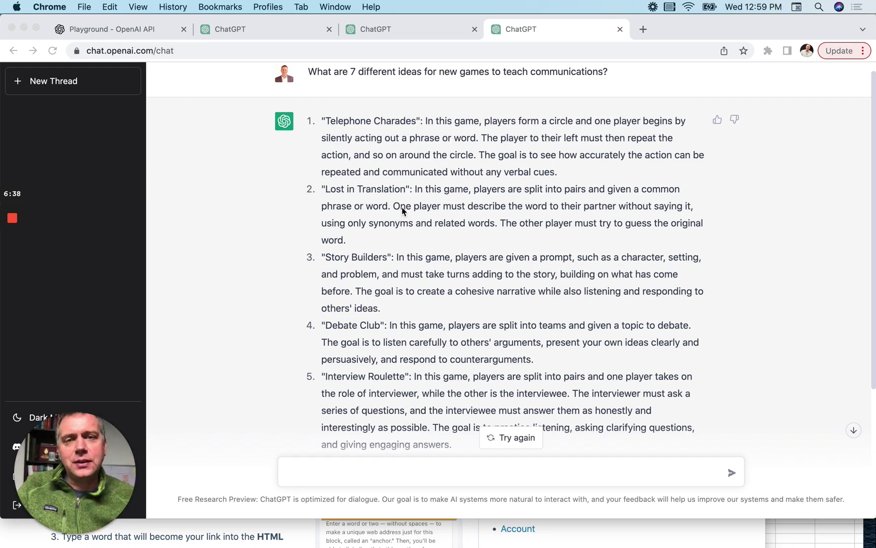
{"action": "scroll", "coordinate": [403, 211], "scroll_direction": "up", "scroll_amount": 1}
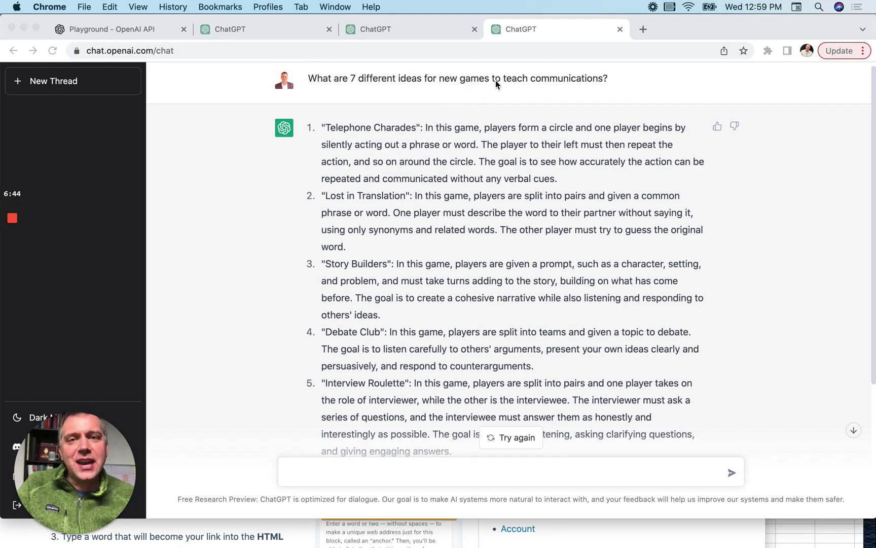
{"action": "left_click", "coordinate": [424, 31]}
{"action": "scroll", "coordinate": [429, 168], "scroll_direction": "up", "scroll_amount": 1}
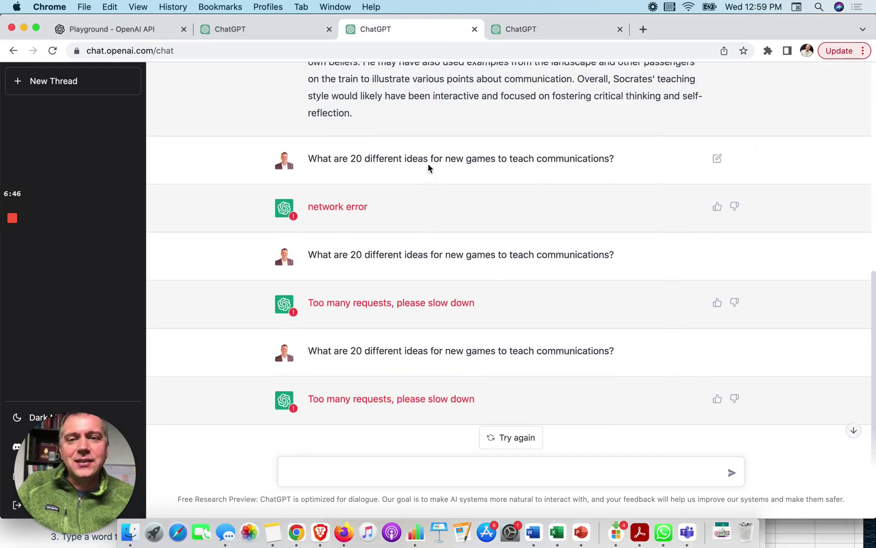
{"action": "scroll", "coordinate": [429, 168], "scroll_direction": "up", "scroll_amount": 1}
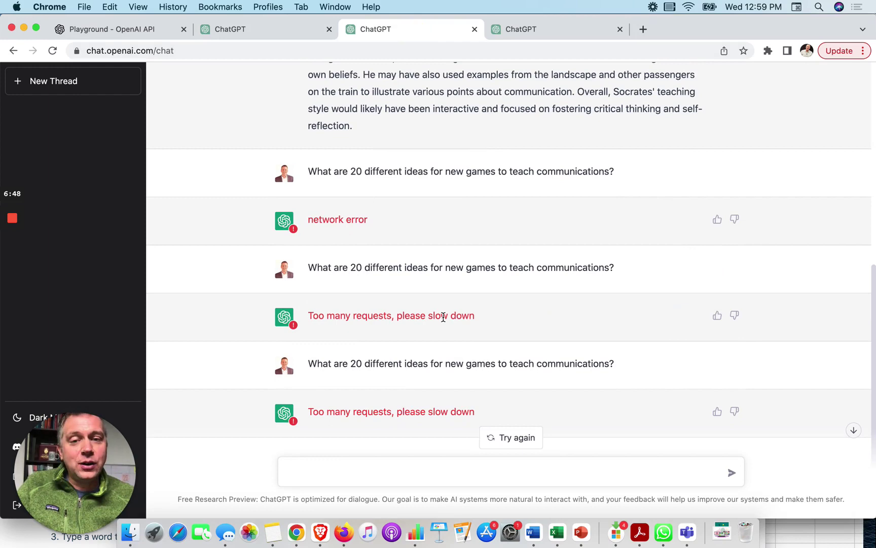
{"action": "scroll", "coordinate": [443, 317], "scroll_direction": "up", "scroll_amount": 1}
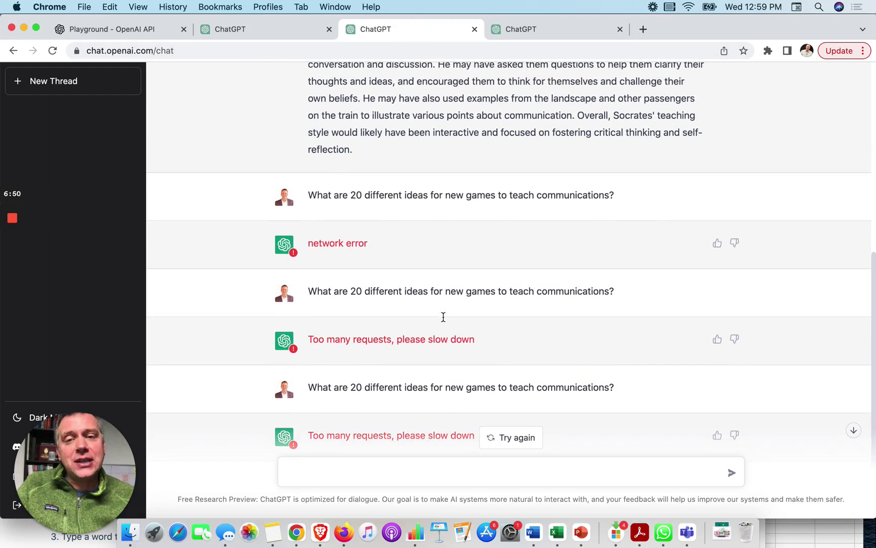
{"action": "scroll", "coordinate": [443, 318], "scroll_direction": "down", "scroll_amount": 2}
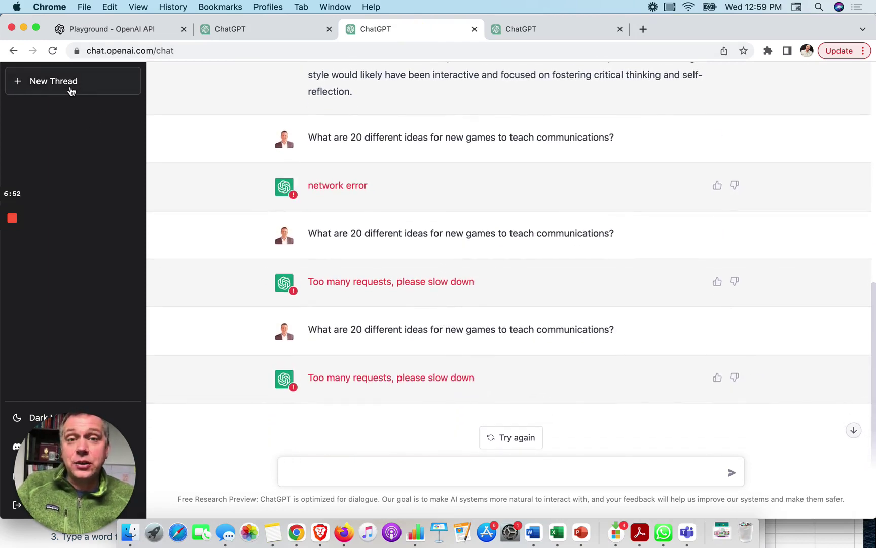
{"action": "left_click", "coordinate": [71, 91]}
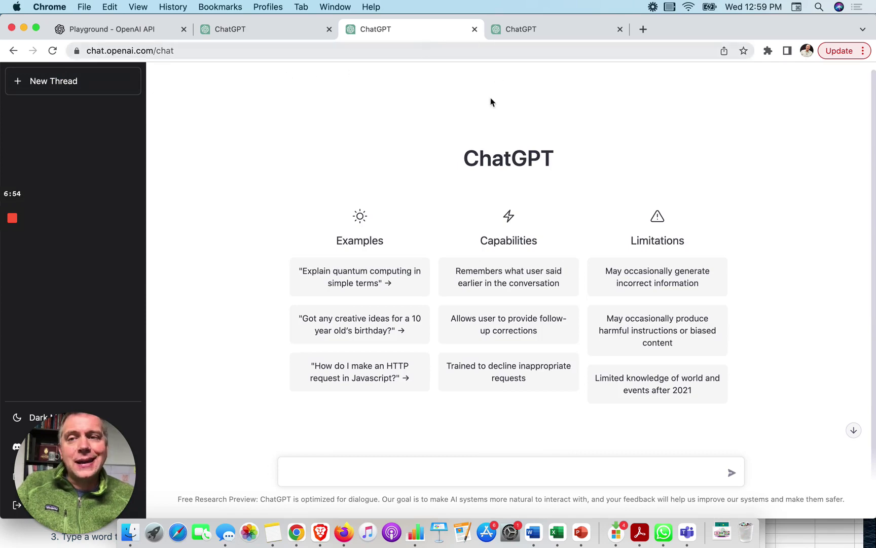
{"action": "left_click", "coordinate": [562, 32]}
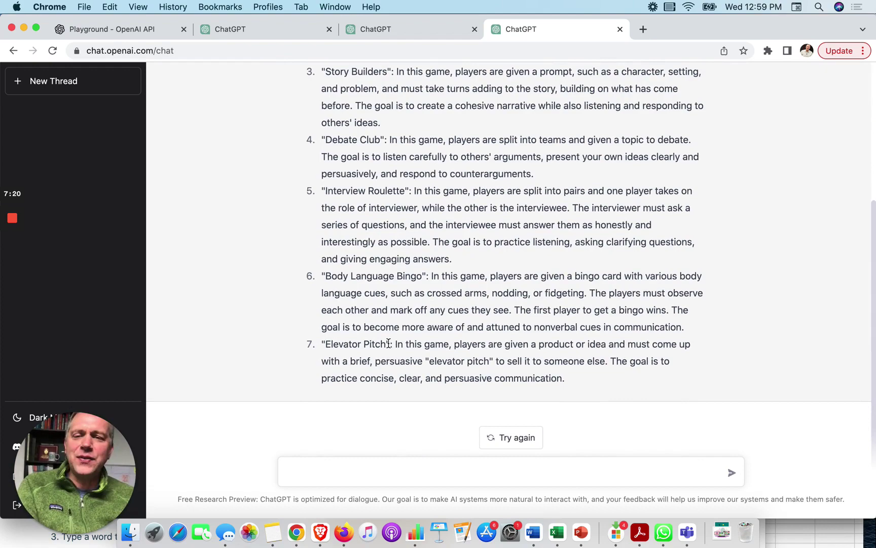
{"action": "scroll", "coordinate": [388, 343], "scroll_direction": "up", "scroll_amount": 5}
{"action": "scroll", "coordinate": [470, 278], "scroll_direction": "down", "scroll_amount": 4}
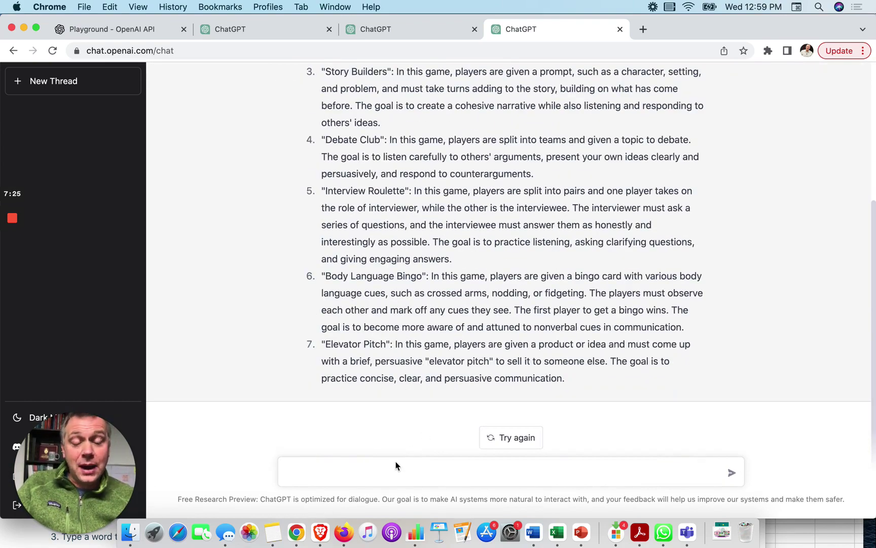
Ask 'Describe the elevator pitch game more' and look over the reply
{"action": "type", "text": "D"}
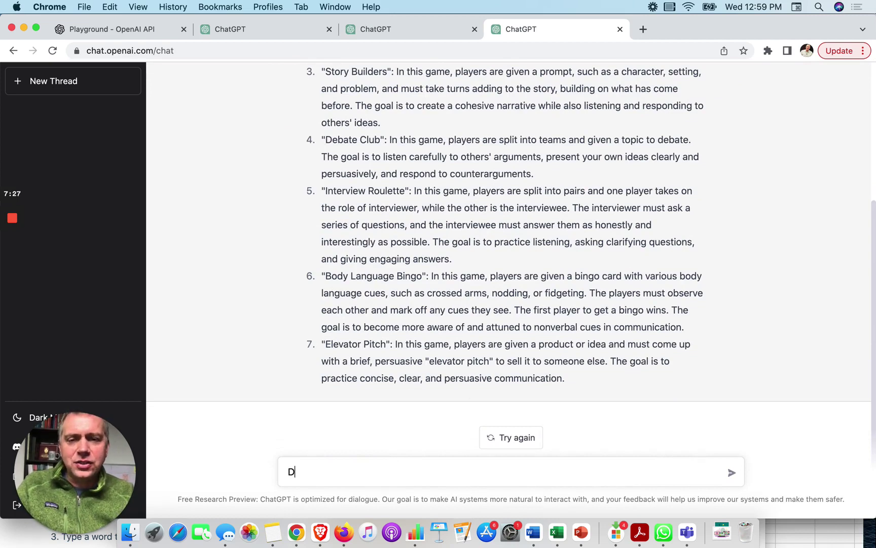
{"action": "type", "text": "eccribe teh el"}
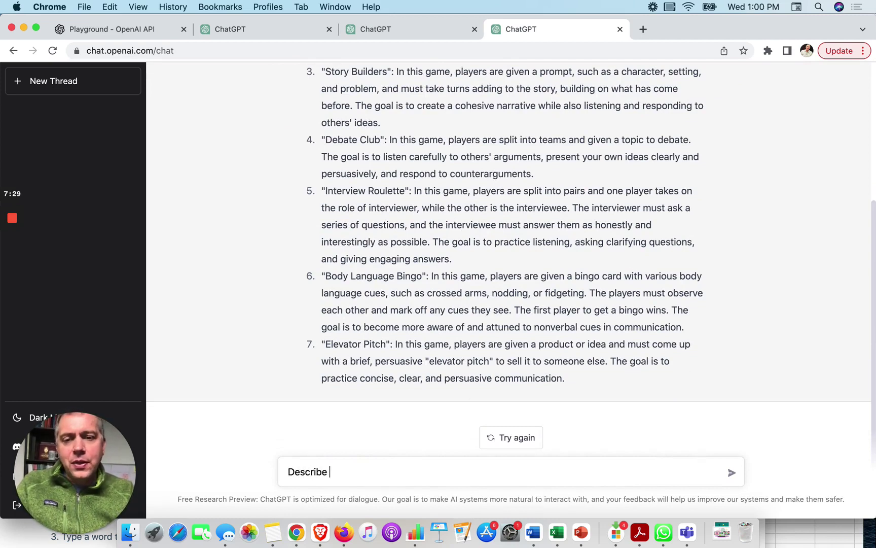
{"action": "key", "text": "BackSpace"}
{"action": "key", "text": "BackSpace"}
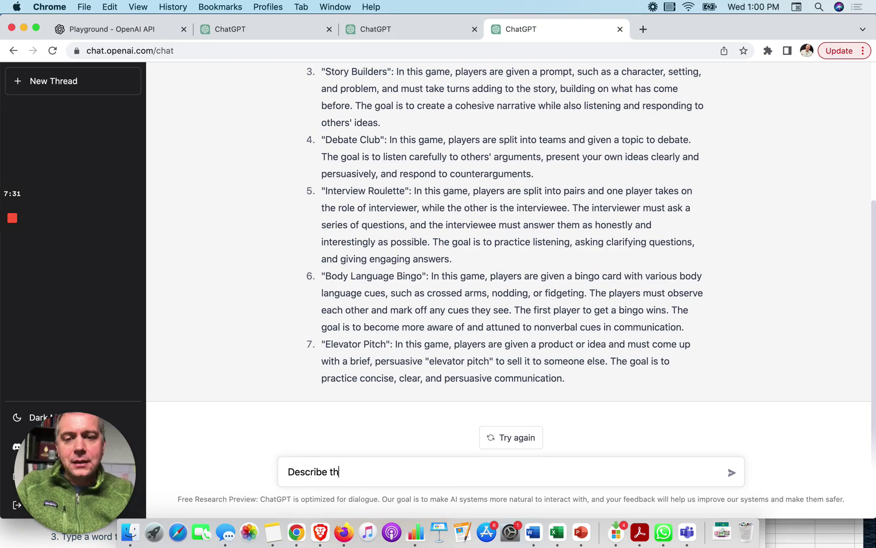
{"action": "type", "text": "elevator "}
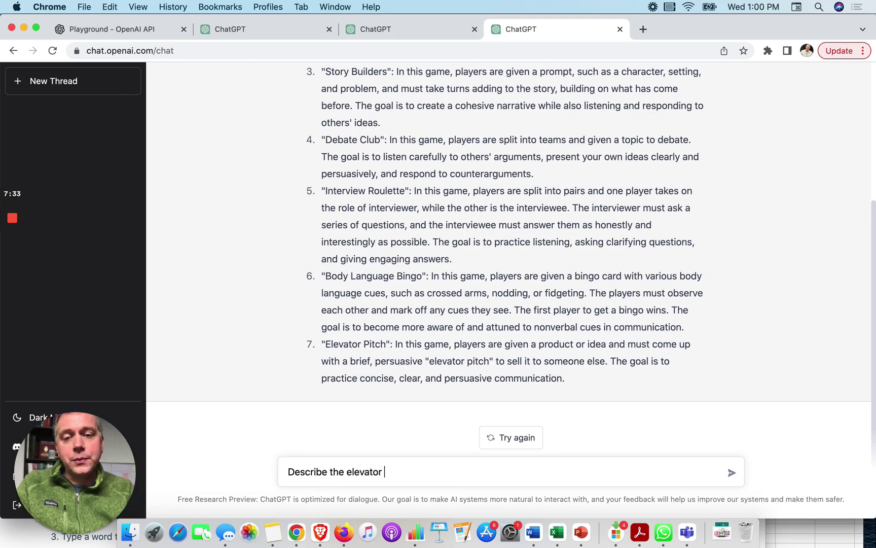
{"action": "type", "text": "pitch game more"}
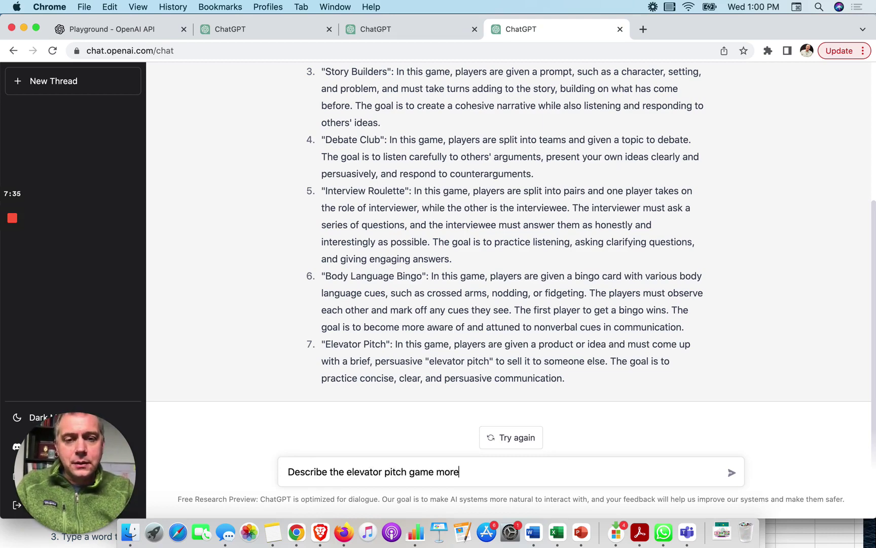
{"action": "key", "text": "Return"}
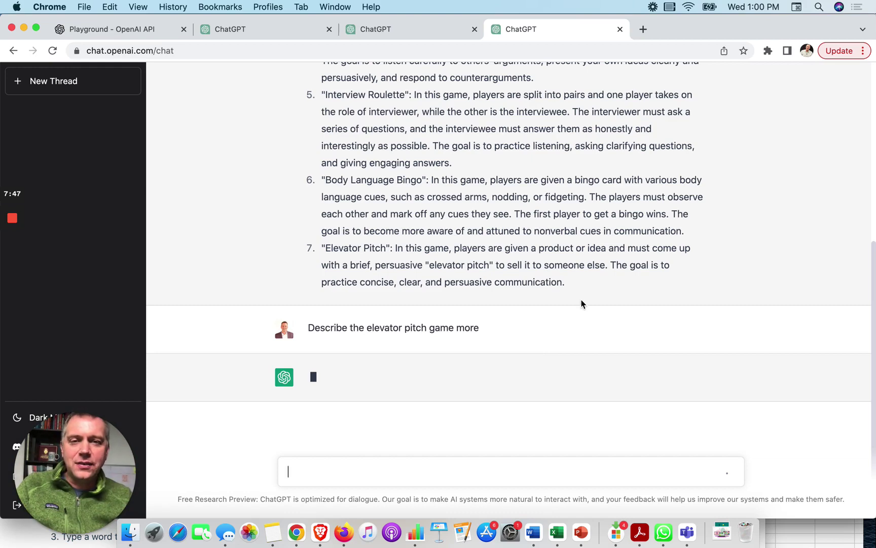
{"action": "scroll", "coordinate": [581, 304], "scroll_direction": "up", "scroll_amount": 5}
{"action": "scroll", "coordinate": [579, 306], "scroll_direction": "down", "scroll_amount": 3}
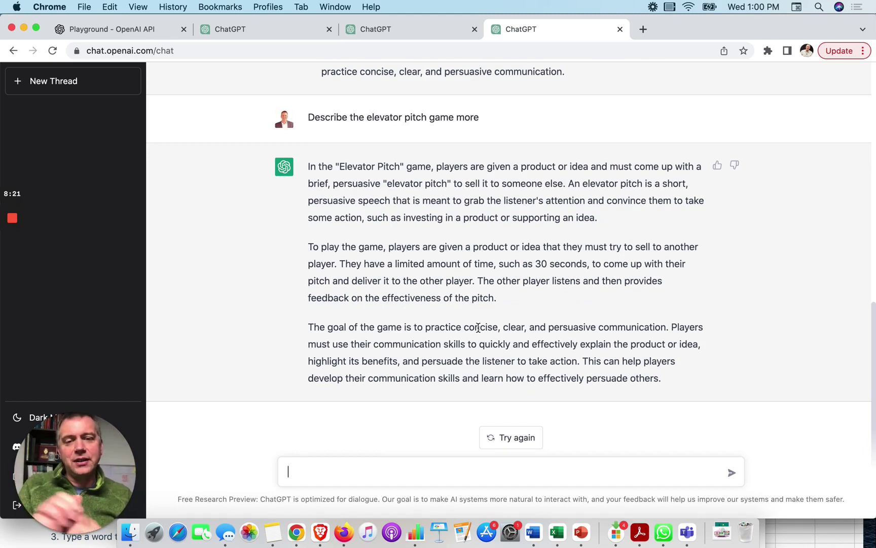
Ask 'Who might you make the elevator pitch game a VR game?' and review the answer
{"action": "type", "text": "Who m"}
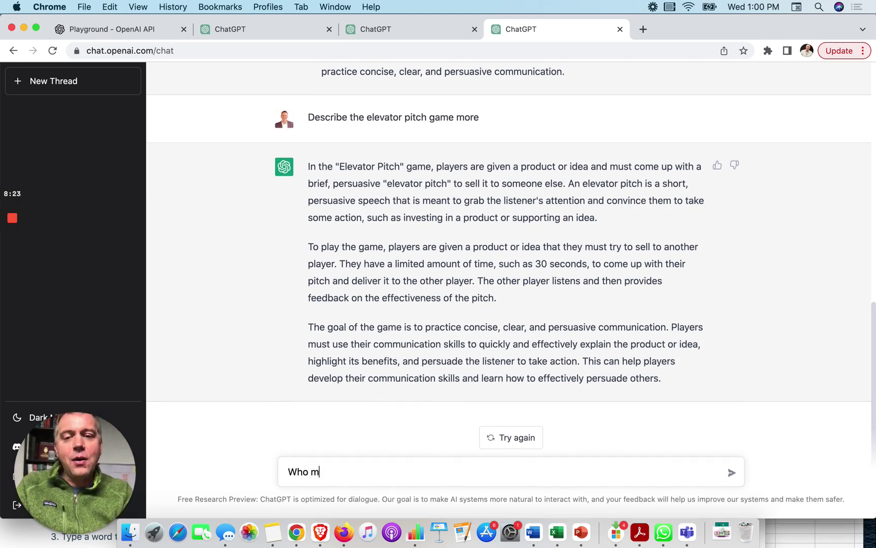
{"action": "type", "text": "ight you make "}
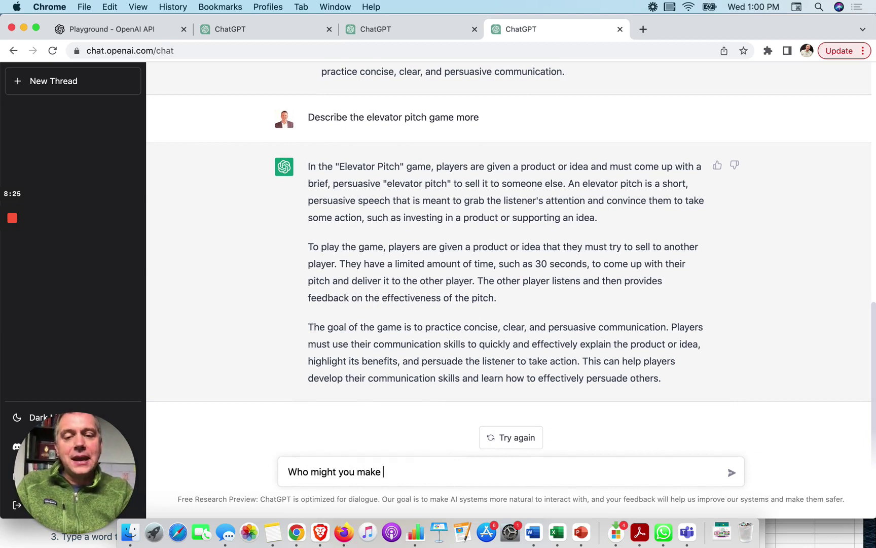
{"action": "type", "text": "the elevato"}
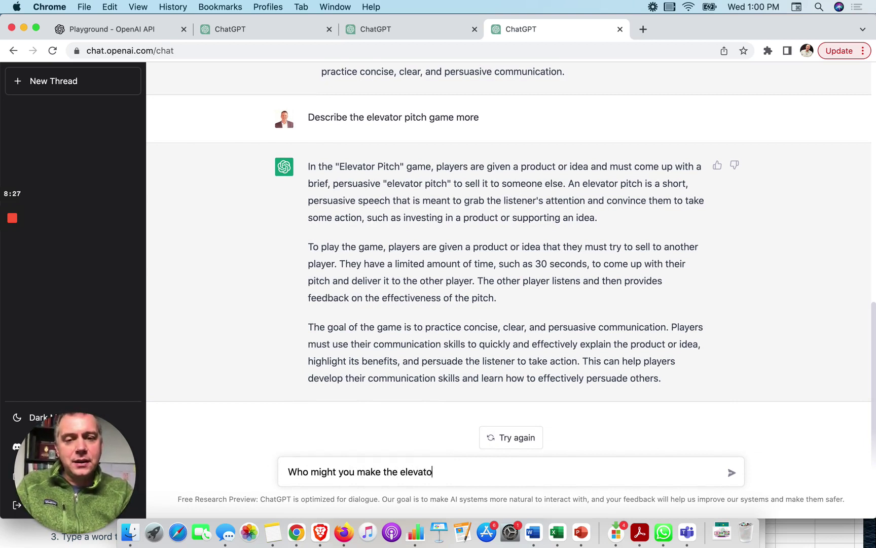
{"action": "type", "text": "r pitch game "}
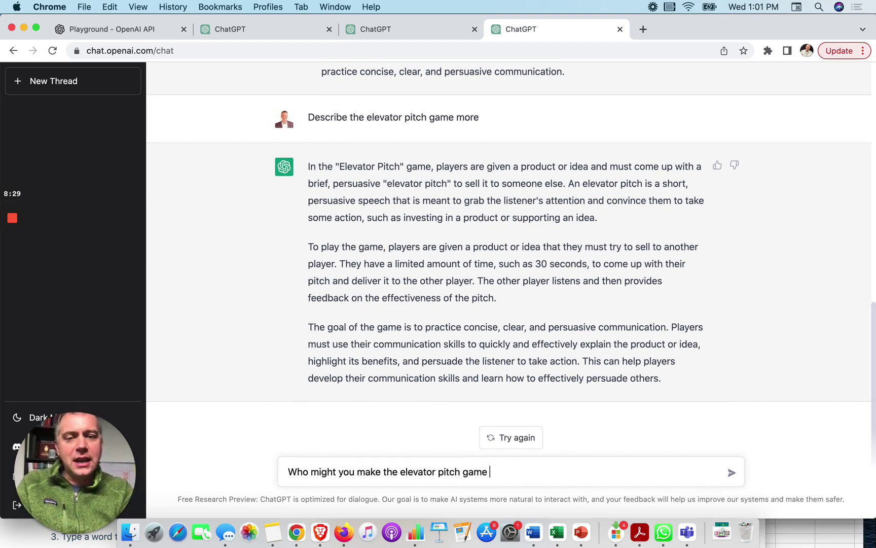
{"action": "type", "text": "a VR"}
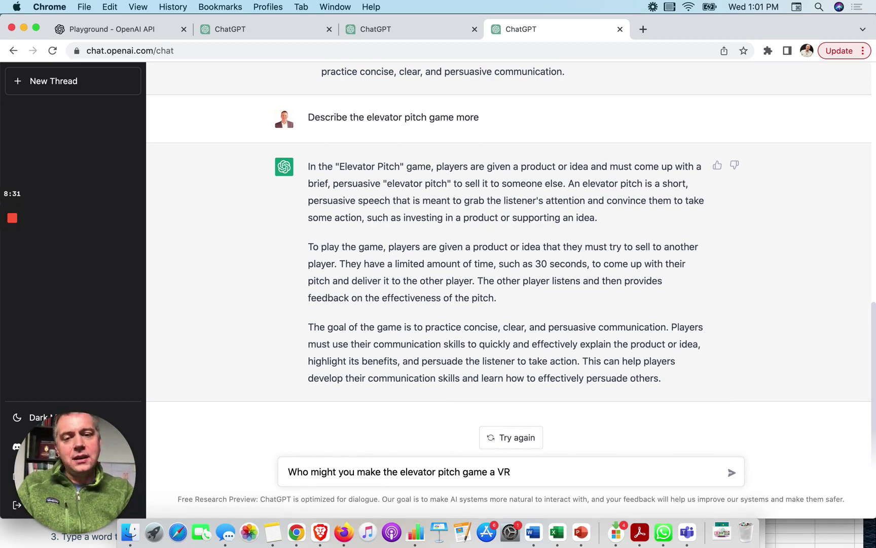
{"action": "type", "text": " game?"}
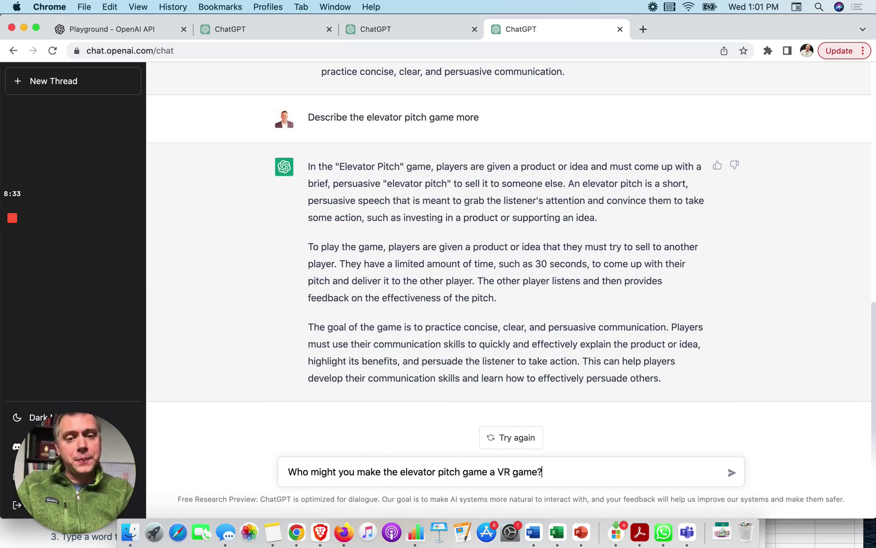
{"action": "key", "text": "Return"}
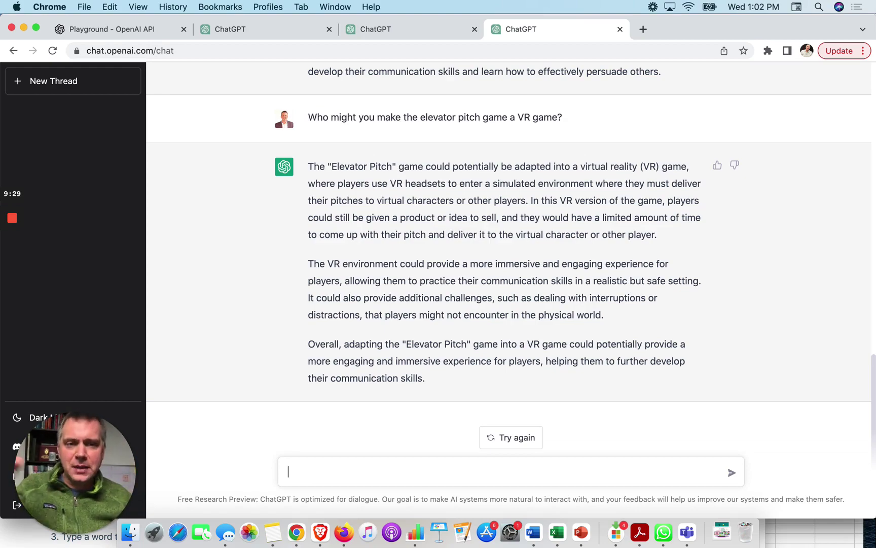
{"action": "scroll", "coordinate": [562, 313], "scroll_direction": "up", "scroll_amount": 10}
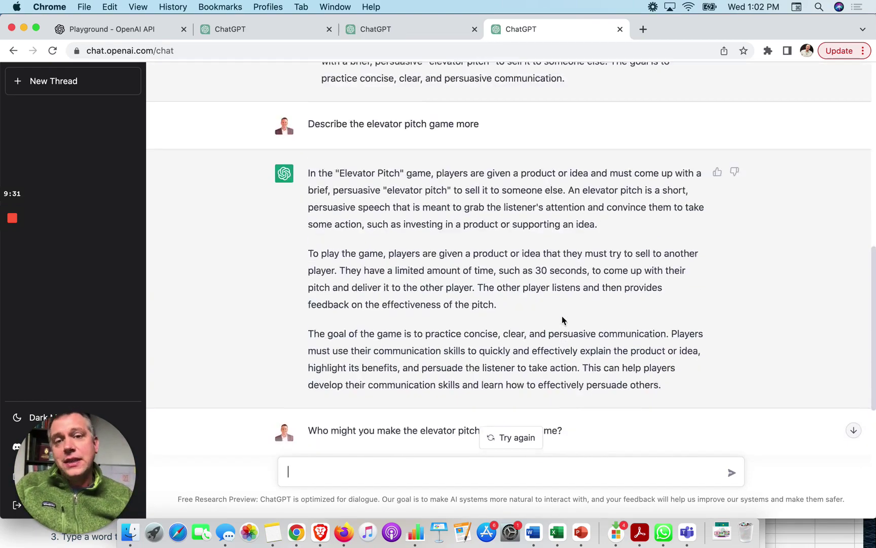
{"action": "scroll", "coordinate": [562, 321], "scroll_direction": "up", "scroll_amount": 5}
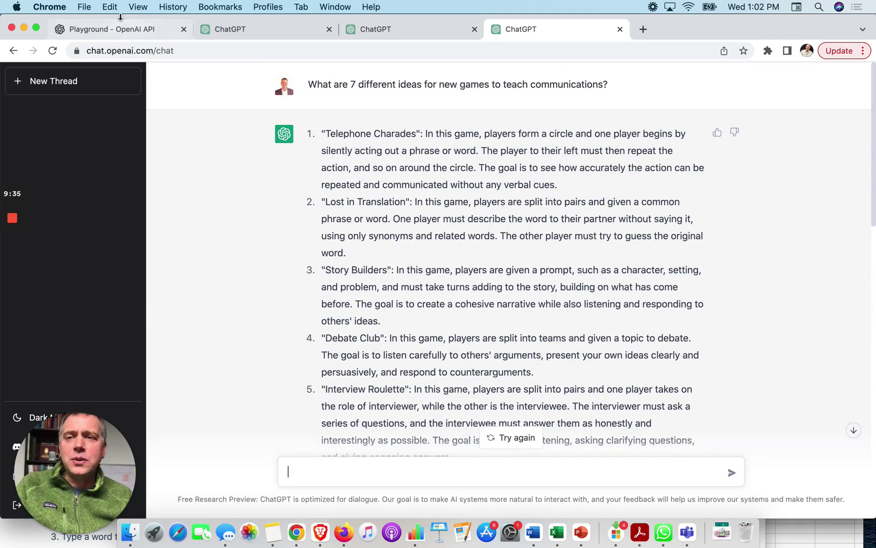
In OpenAI Playground, write the prompt asking for 15 different elevator pitch game titles teaching better communication of ideas
{"action": "left_click", "coordinate": [130, 32]}
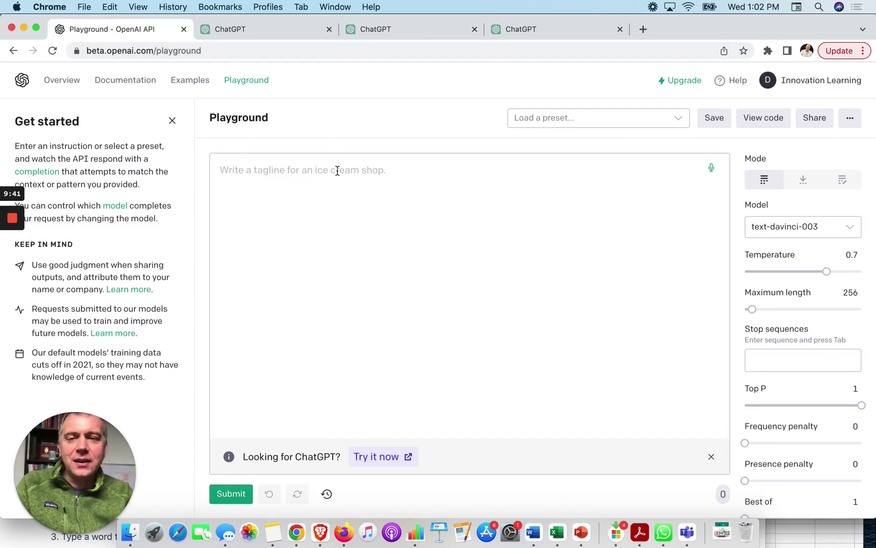
{"action": "type", "text": "What are"}
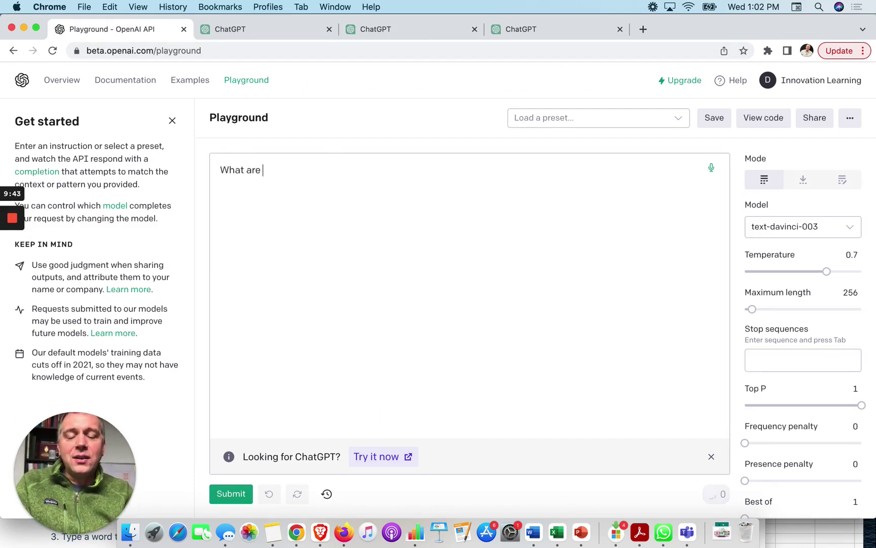
{"action": "type", "text": " 25 di"}
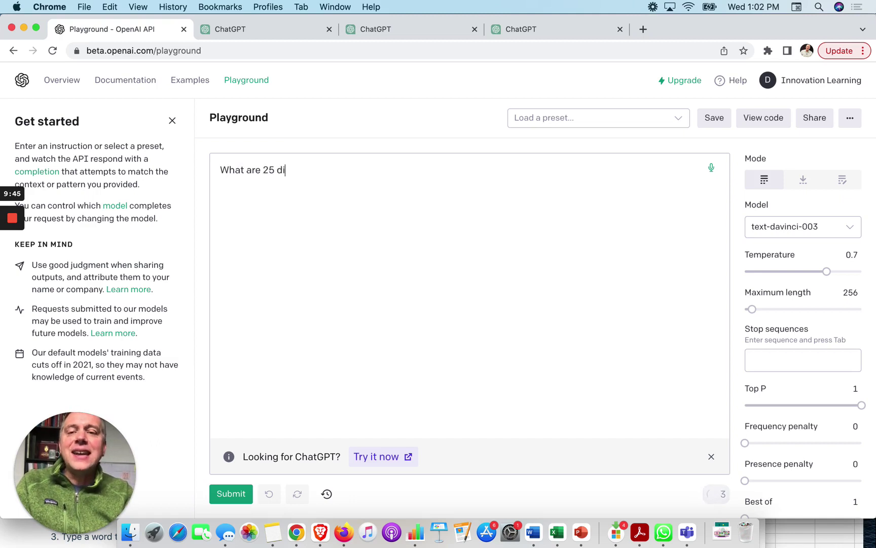
{"action": "key", "text": "BackSpace"}
{"action": "key", "text": "BackSpace"}
{"action": "key", "text": "BackSpace"}
{"action": "key", "text": "BackSpace"}
{"action": "key", "text": "BackSpace"}
{"action": "type", "text": "15 d"}
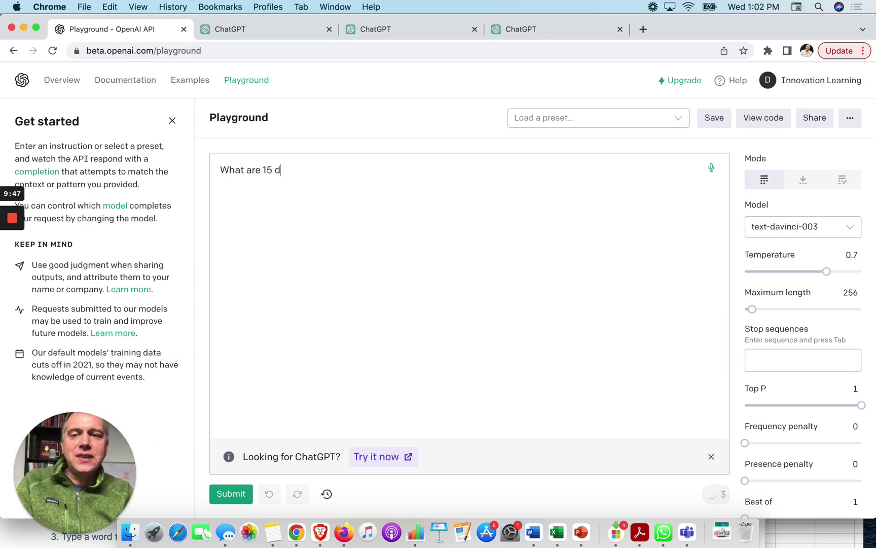
{"action": "type", "text": "ifferent titles for a "}
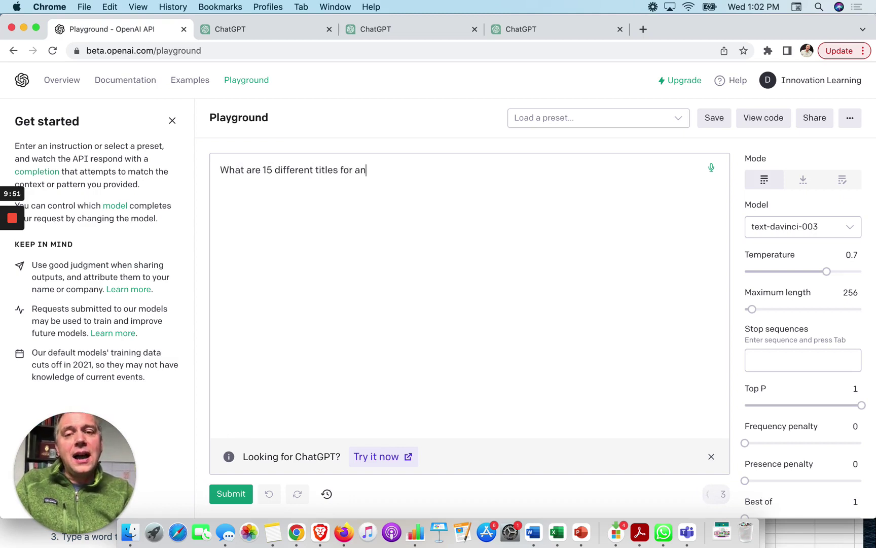
{"action": "type", "text": " elevator pi"}
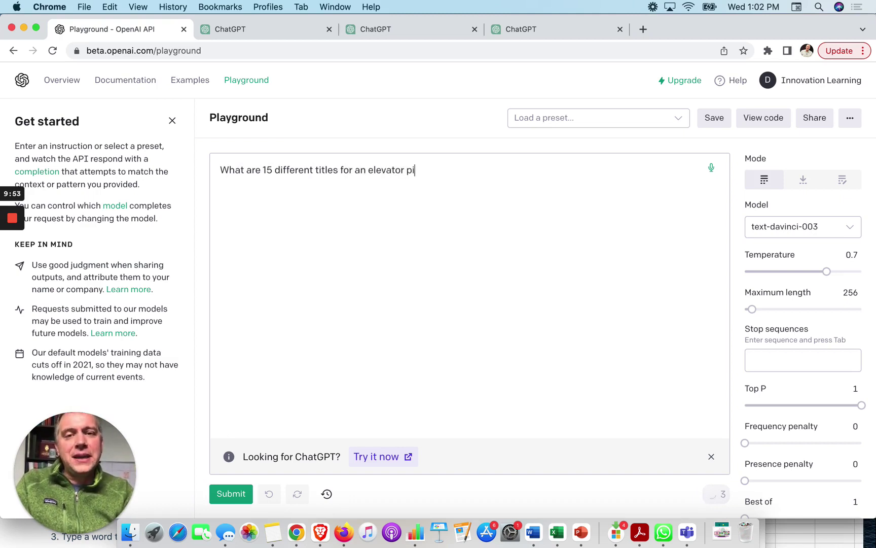
{"action": "type", "text": "tch game to "}
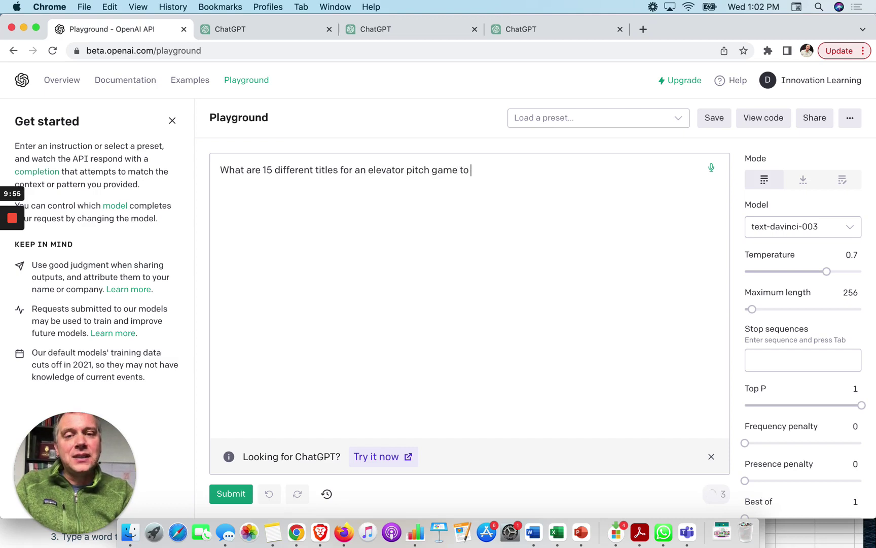
{"action": "type", "text": "teach bette"}
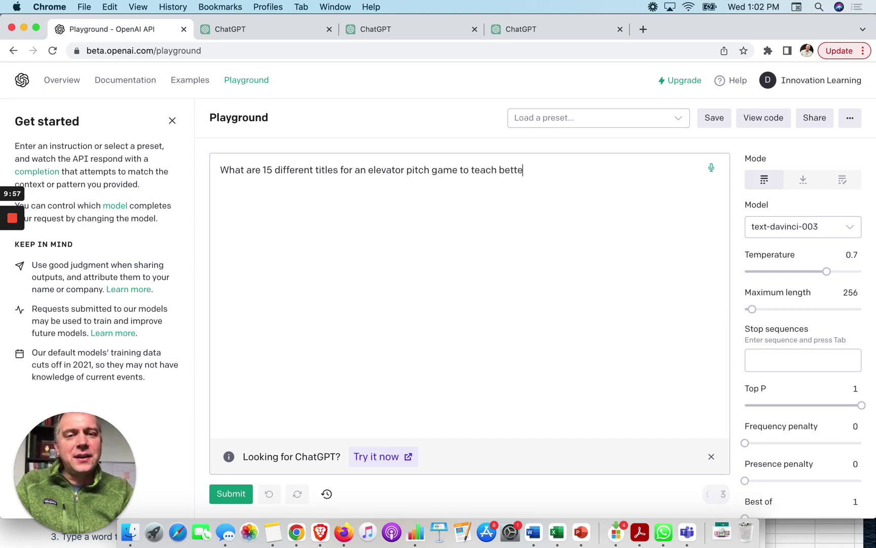
{"action": "type", "text": "r communication of"}
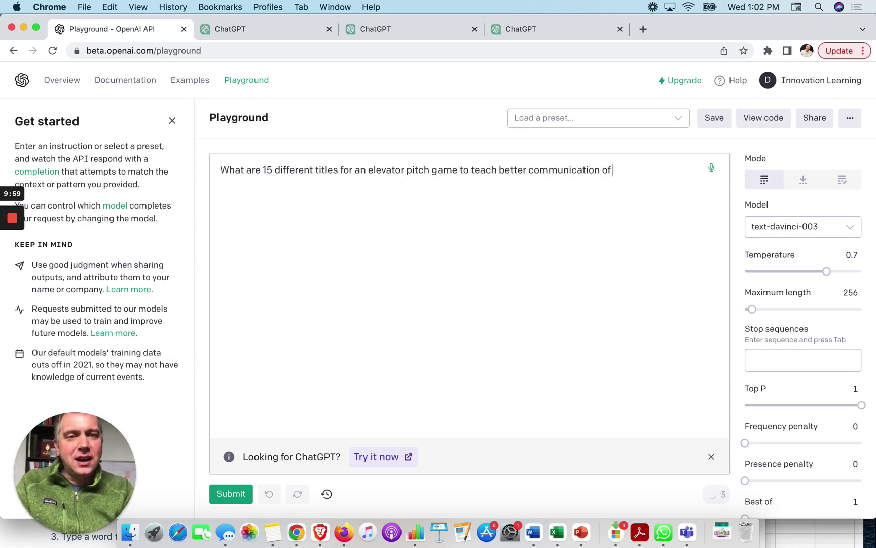
{"action": "key", "text": "BackSpace"}
{"action": "key", "text": "BackSpace"}
{"action": "key", "text": "BackSpace"}
{"action": "type", "text": "s of ideas?"}
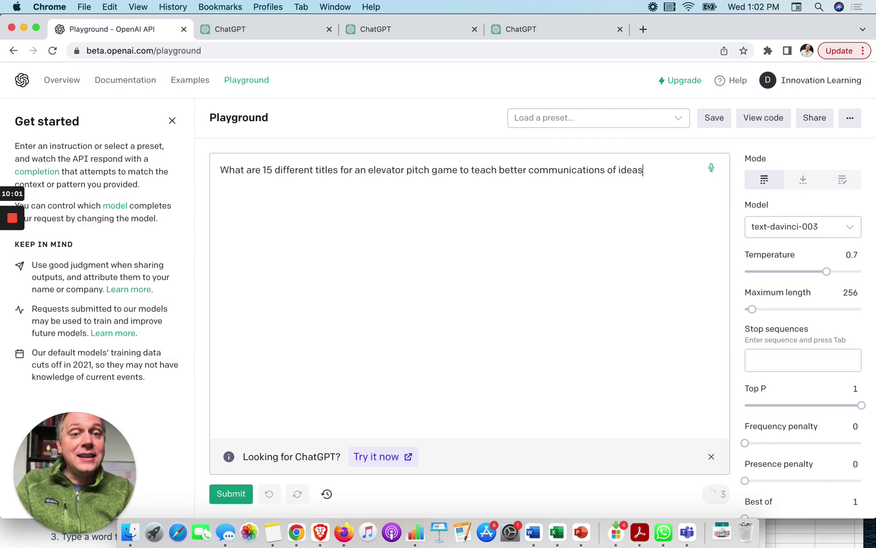
Submit the prompt, copy its question text, and return to the ChatGPT conversation
{"action": "left_click", "coordinate": [231, 493]}
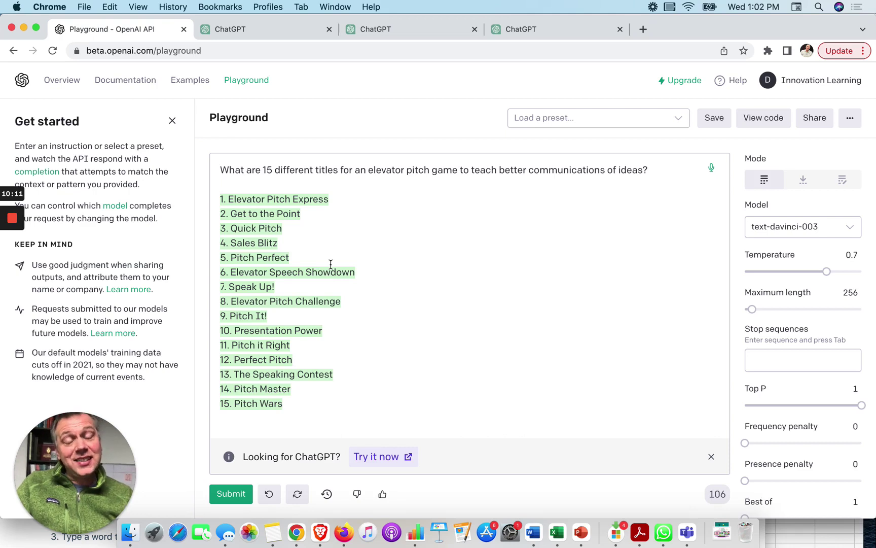
{"action": "left_click_drag", "start_coordinate": [222, 169], "coordinate": [635, 170]}
{"action": "key", "text": "super+c"}
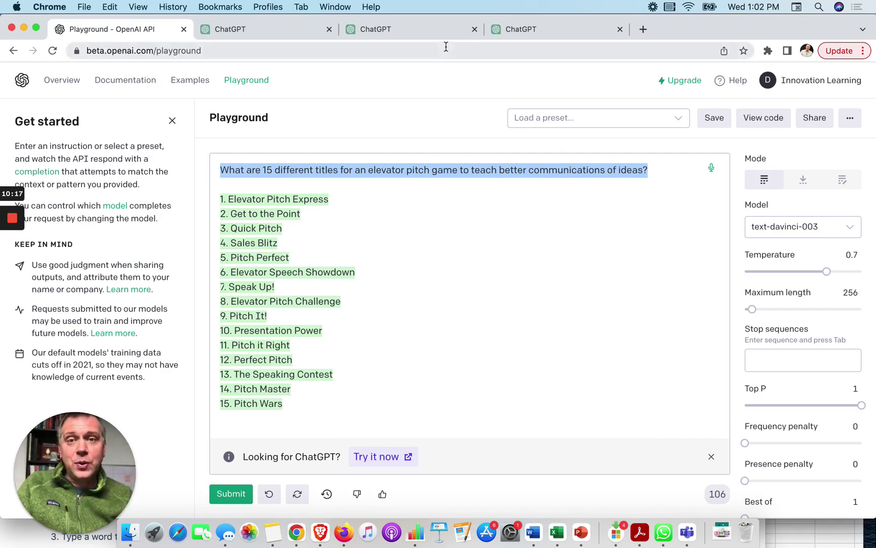
{"action": "left_click", "coordinate": [523, 30]}
Paste the copied 15-titles elevator pitch game question into ChatGPT and send it
{"action": "scroll", "coordinate": [445, 287], "scroll_direction": "down", "scroll_amount": 10}
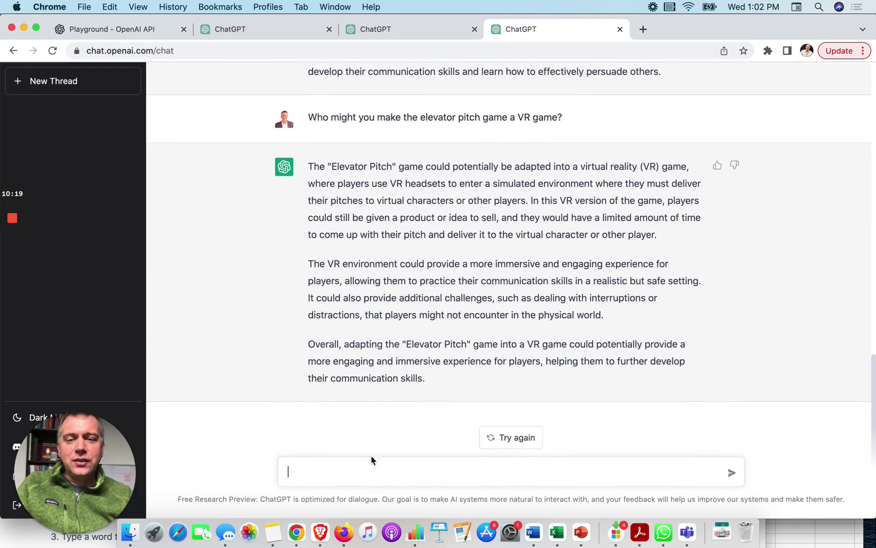
{"action": "left_click", "coordinate": [366, 474]}
{"action": "key", "text": "super+v"}
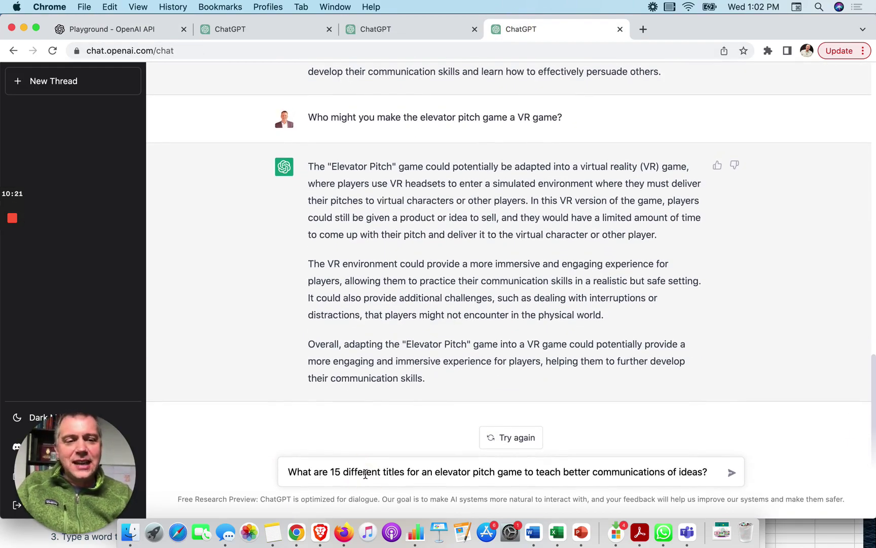
{"action": "key", "text": "Return"}
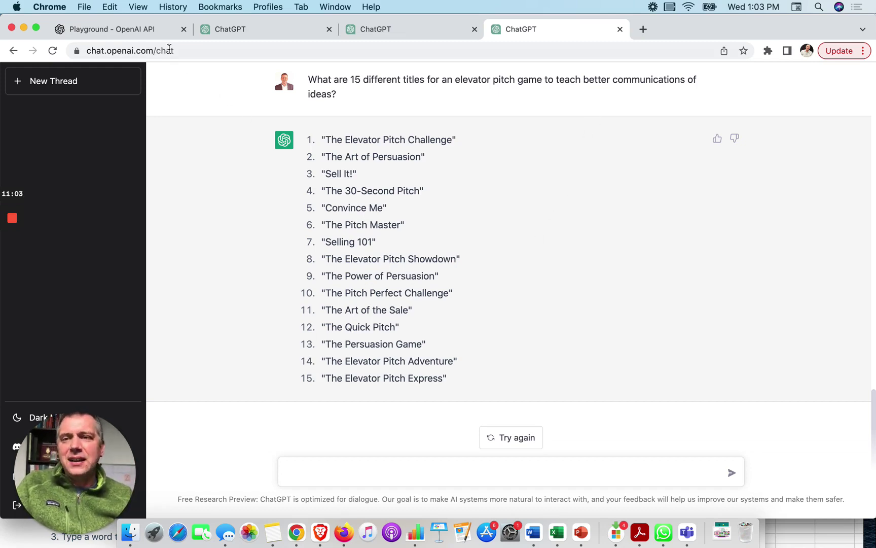
{"action": "left_click", "coordinate": [159, 34]}
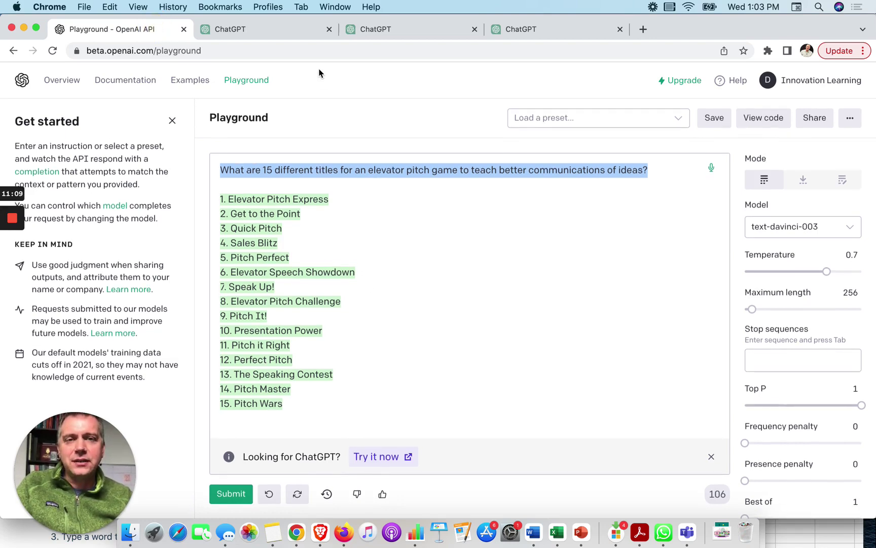
{"action": "left_click", "coordinate": [513, 33]}
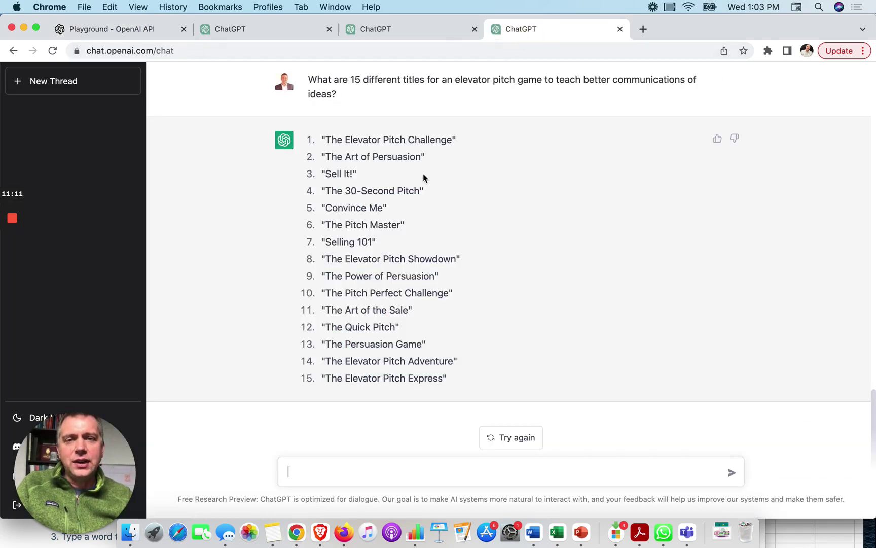
{"action": "left_click", "coordinate": [102, 29]}
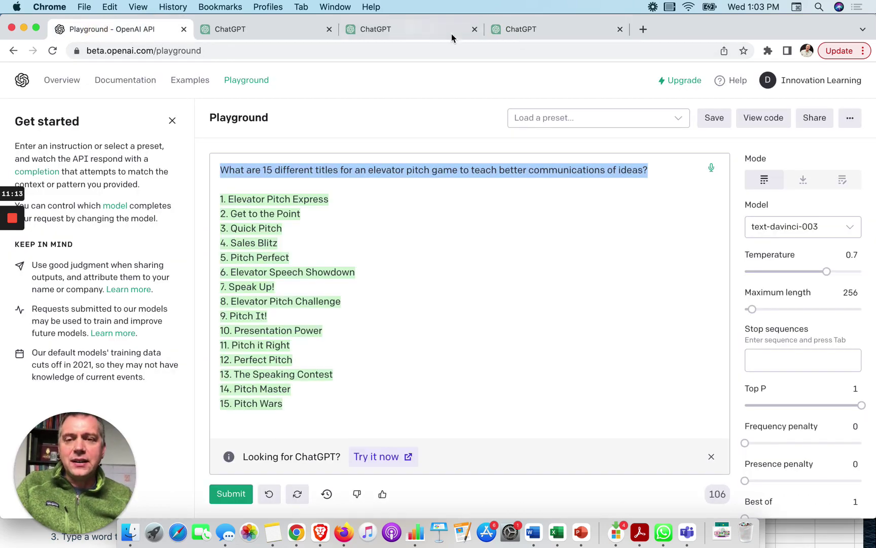
{"action": "left_click", "coordinate": [563, 31]}
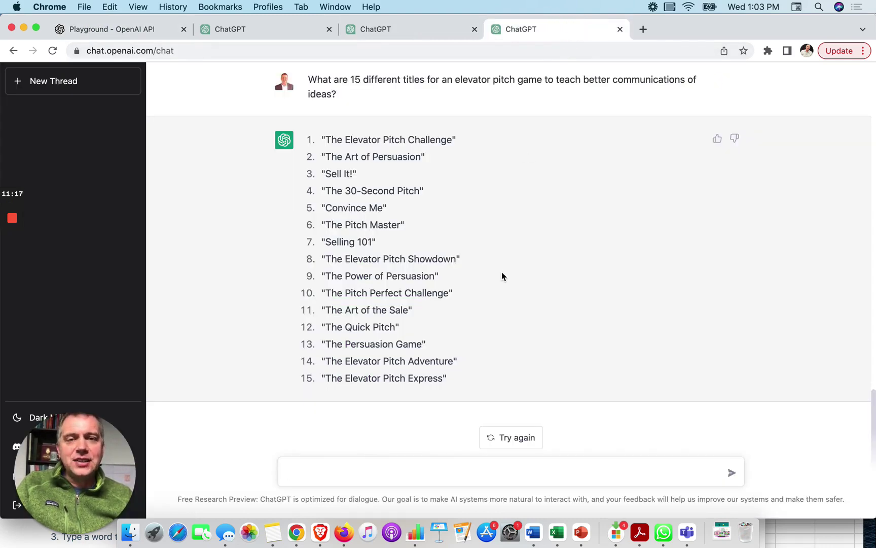
{"action": "scroll", "coordinate": [502, 276], "scroll_direction": "up", "scroll_amount": 2}
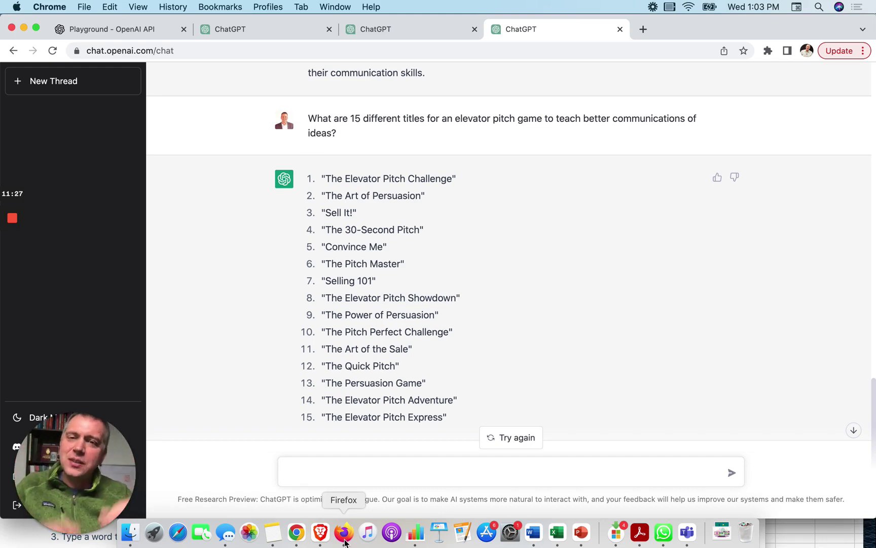
In Firefox, open the Train the Trainer: Innovation & Design Thinking Facilitator Program page
{"action": "left_click", "coordinate": [344, 540]}
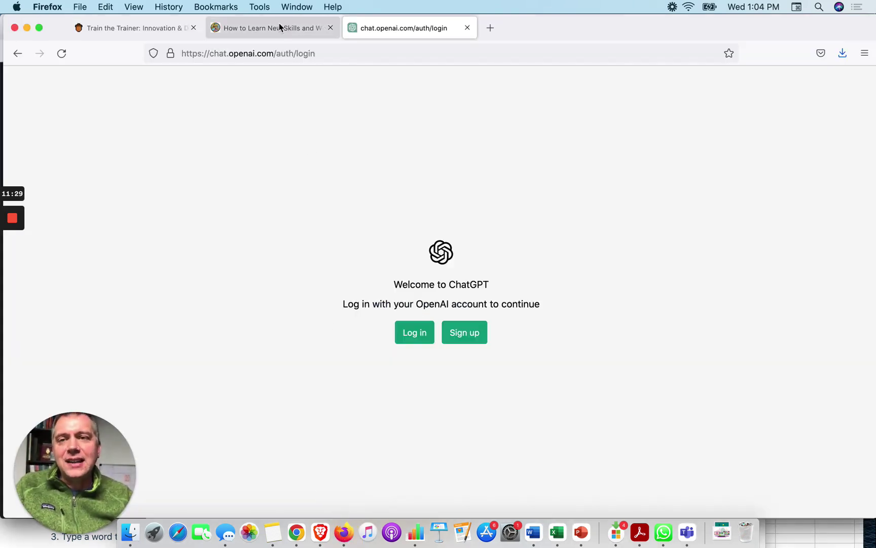
{"action": "left_click", "coordinate": [172, 28]}
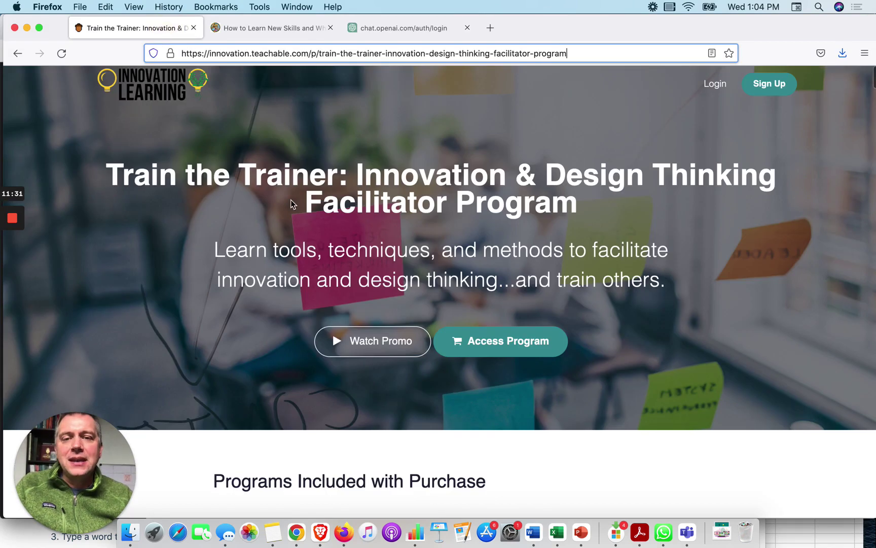
{"action": "scroll", "coordinate": [291, 204], "scroll_direction": "down", "scroll_amount": 1}
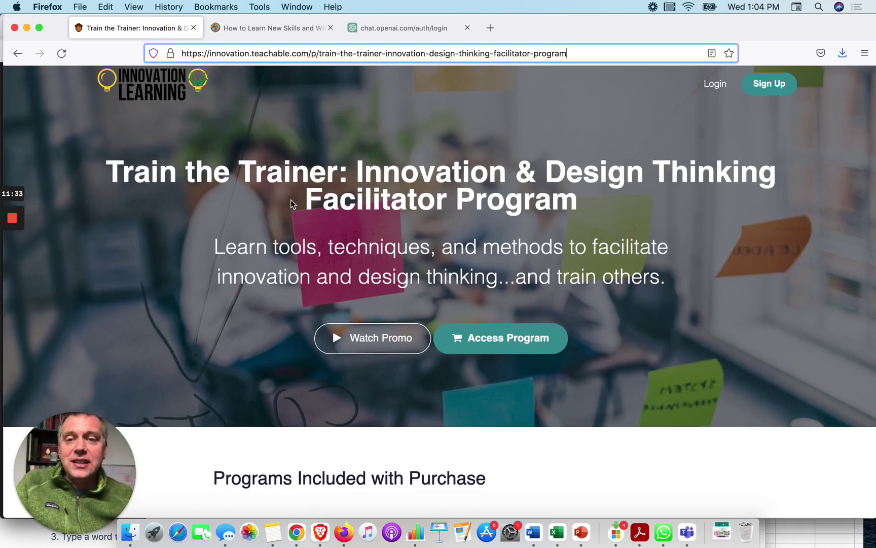
{"action": "scroll", "coordinate": [304, 270], "scroll_direction": "up", "scroll_amount": 1}
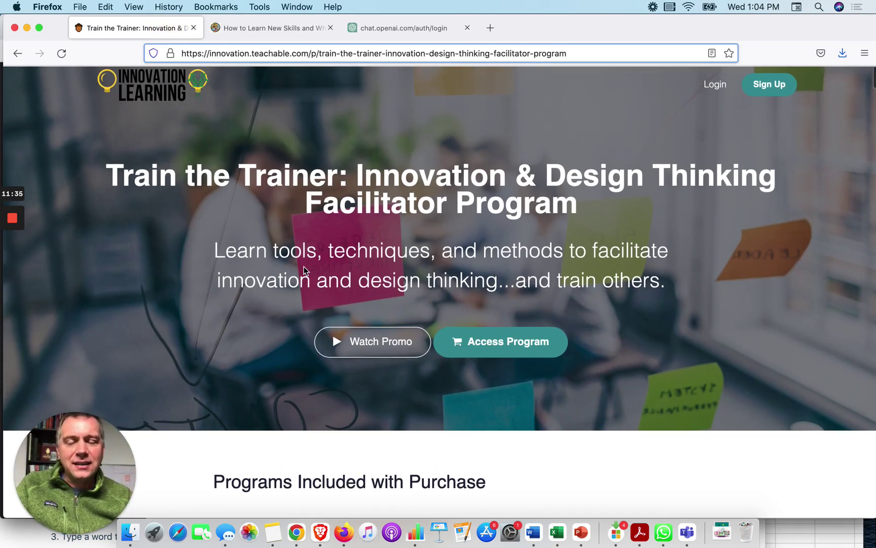
Scroll through the program's included course cards and back up
{"action": "scroll", "coordinate": [304, 269], "scroll_direction": "down", "scroll_amount": 1}
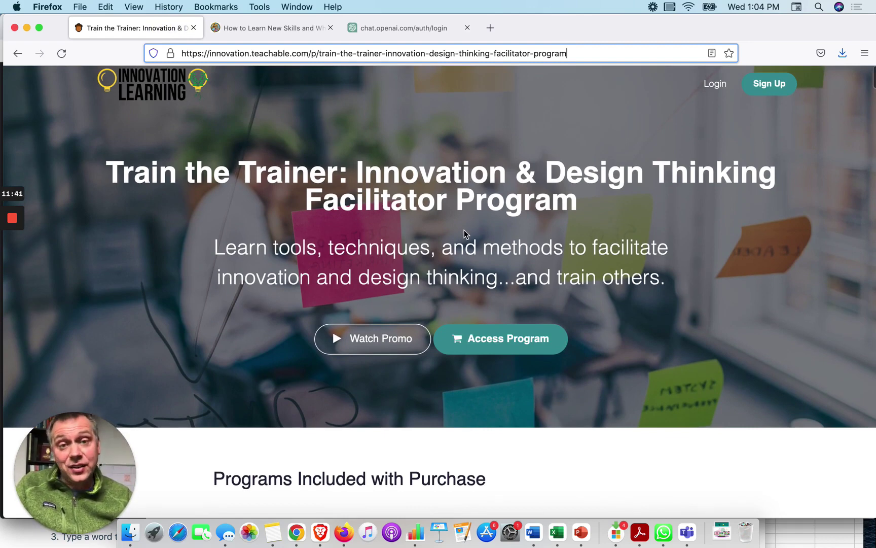
{"action": "scroll", "coordinate": [465, 234], "scroll_direction": "down", "scroll_amount": 8}
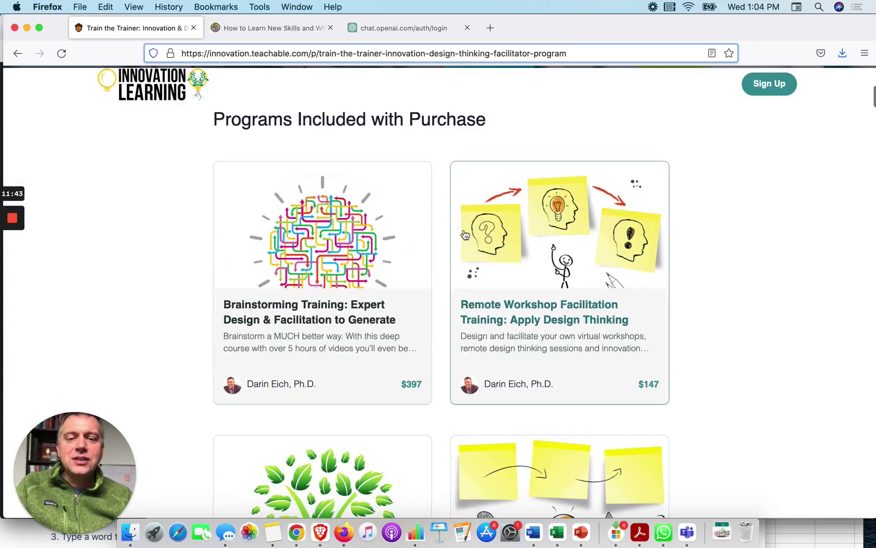
{"action": "scroll", "coordinate": [465, 234], "scroll_direction": "down", "scroll_amount": 9}
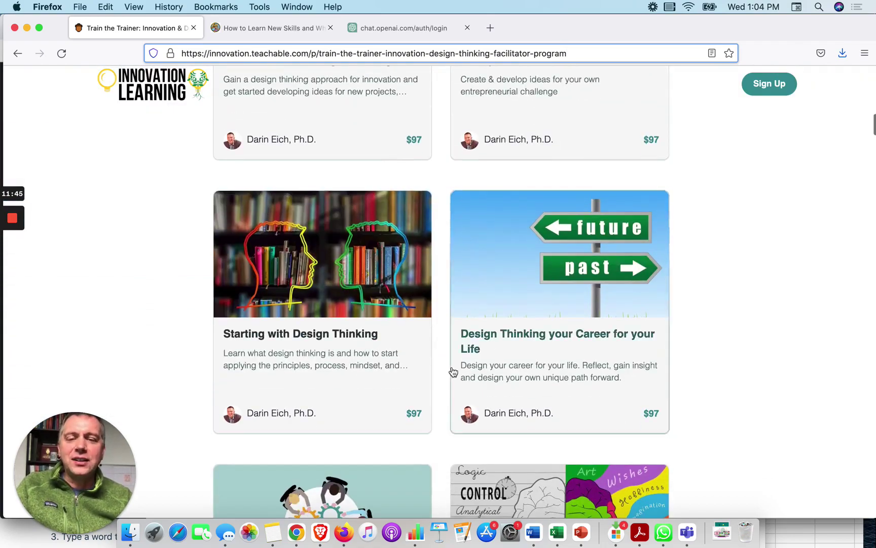
{"action": "scroll", "coordinate": [452, 372], "scroll_direction": "down", "scroll_amount": 9}
{"action": "scroll", "coordinate": [453, 371], "scroll_direction": "down", "scroll_amount": 20}
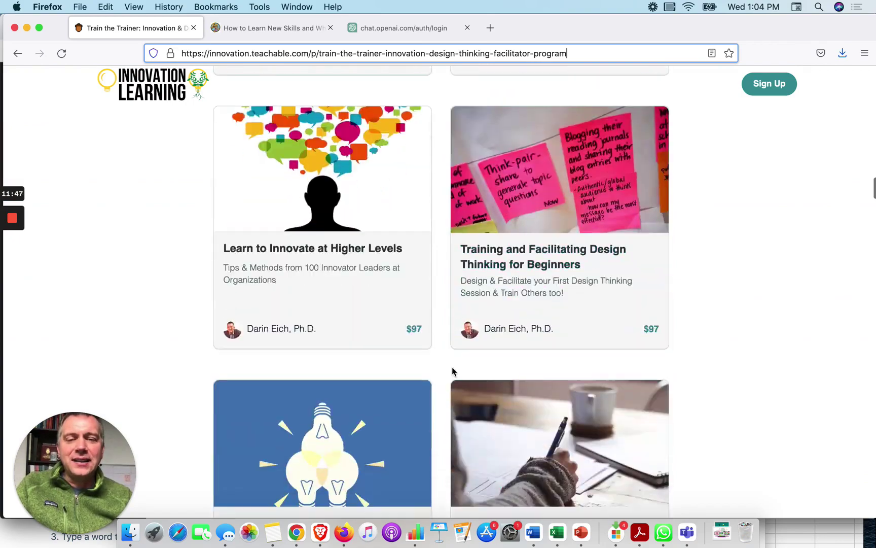
{"action": "scroll", "coordinate": [451, 368], "scroll_direction": "down", "scroll_amount": 7}
{"action": "scroll", "coordinate": [451, 368], "scroll_direction": "up", "scroll_amount": 3}
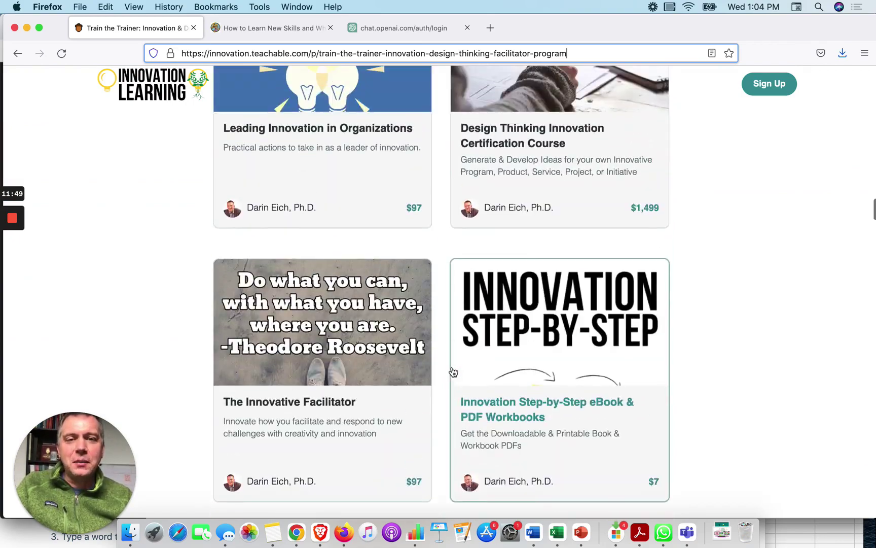
{"action": "scroll", "coordinate": [452, 372], "scroll_direction": "down", "scroll_amount": 8}
{"action": "scroll", "coordinate": [452, 371], "scroll_direction": "down", "scroll_amount": 4}
{"action": "scroll", "coordinate": [453, 371], "scroll_direction": "up", "scroll_amount": 20}
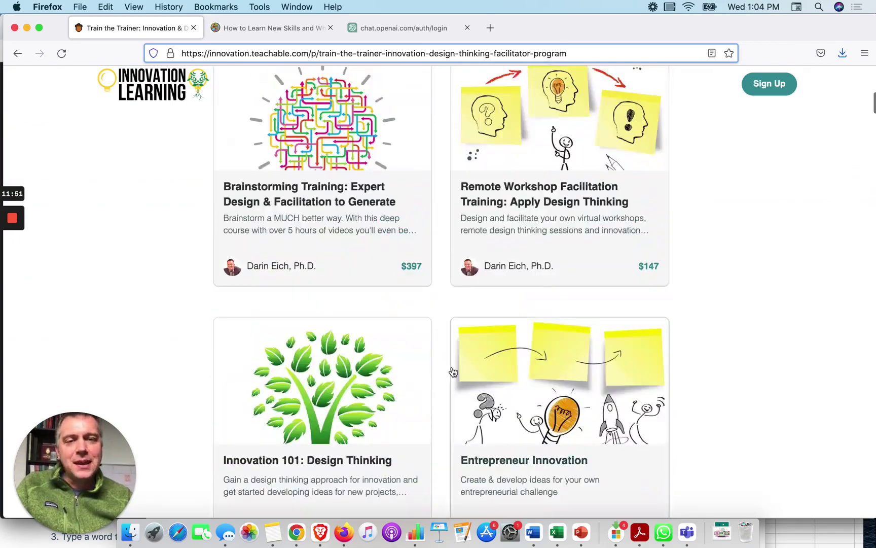